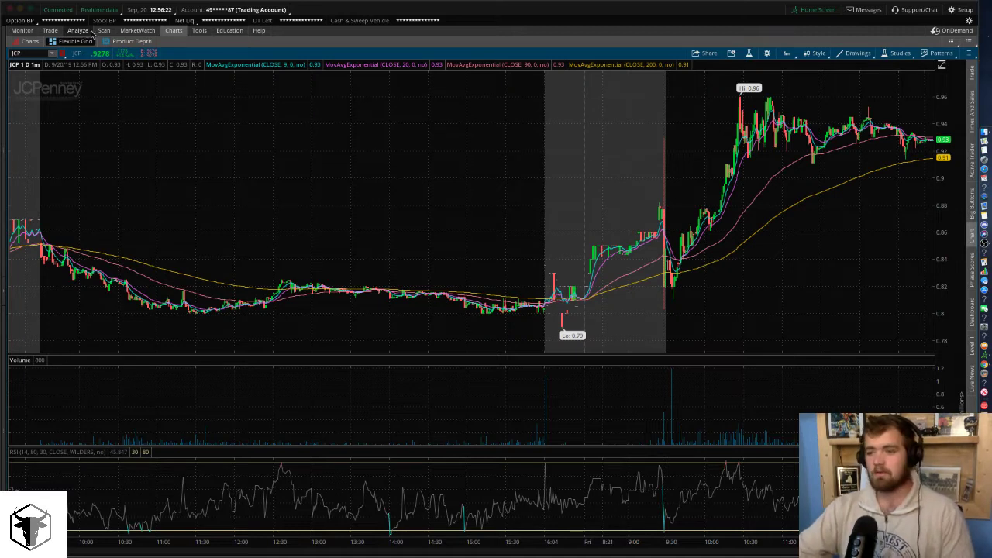
# Leave the JCP chart and switch to the Scan area's Stock Hacker.
pyautogui.click(103, 30)
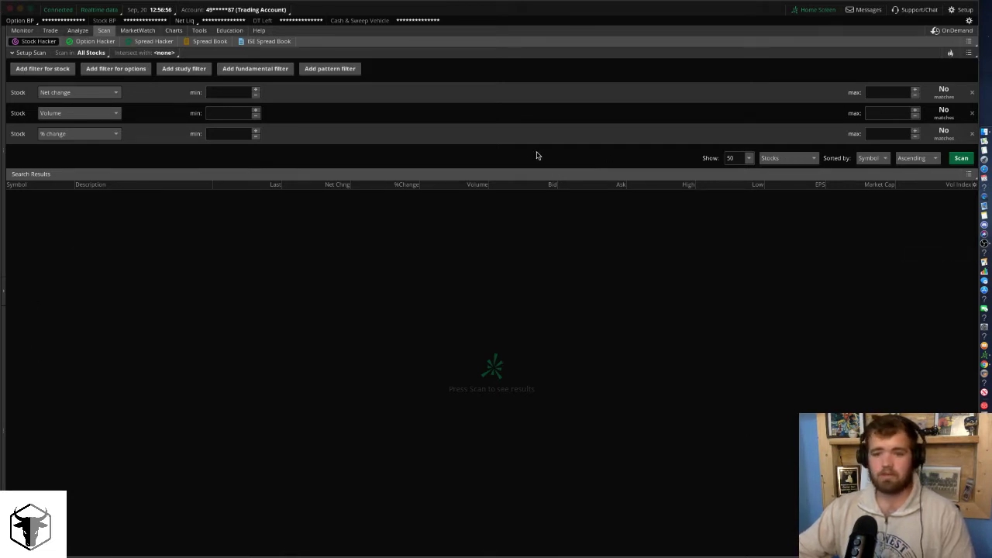
# Remove the Net change filter from the Stock Hacker scan.
pyautogui.moveTo(178, 35)
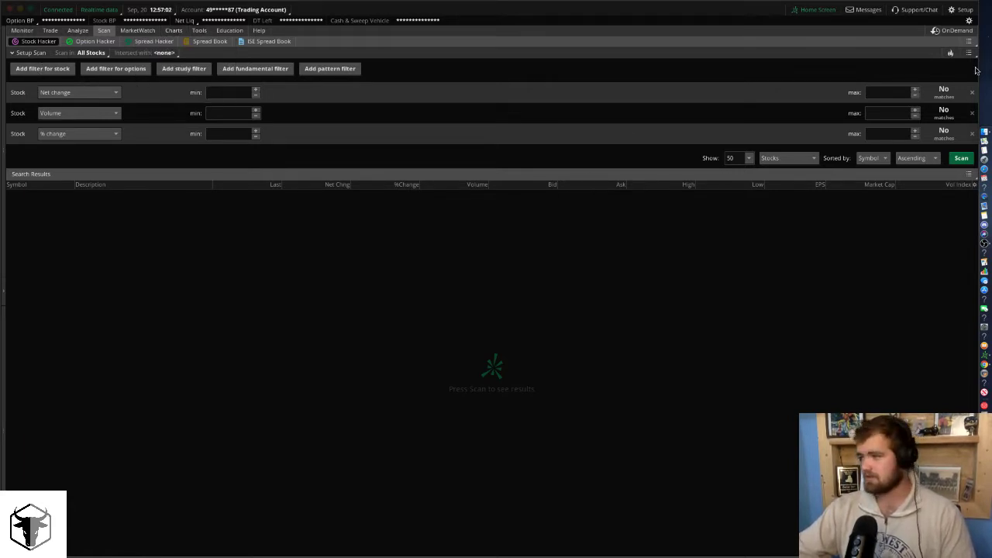
pyautogui.click(972, 93)
# Delete the Volume and % change filters, then add one stock filter screening on Volume.
pyautogui.click(972, 93)
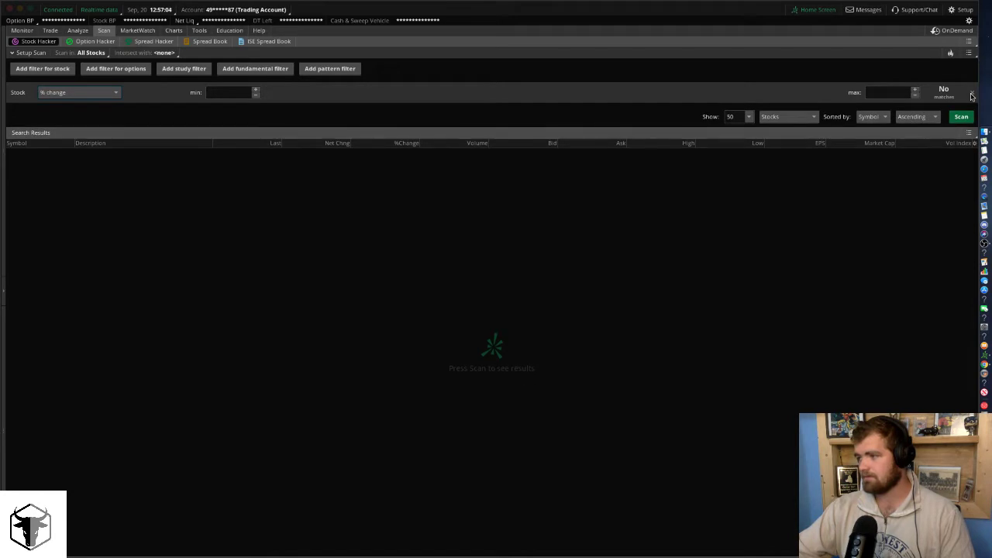
pyautogui.click(972, 93)
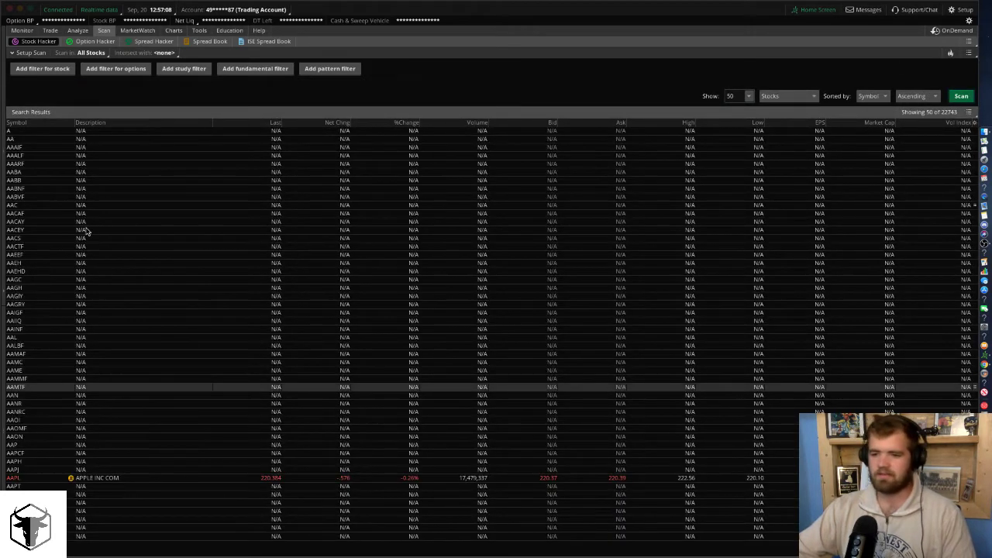
pyautogui.click(87, 229)
pyautogui.click(104, 171)
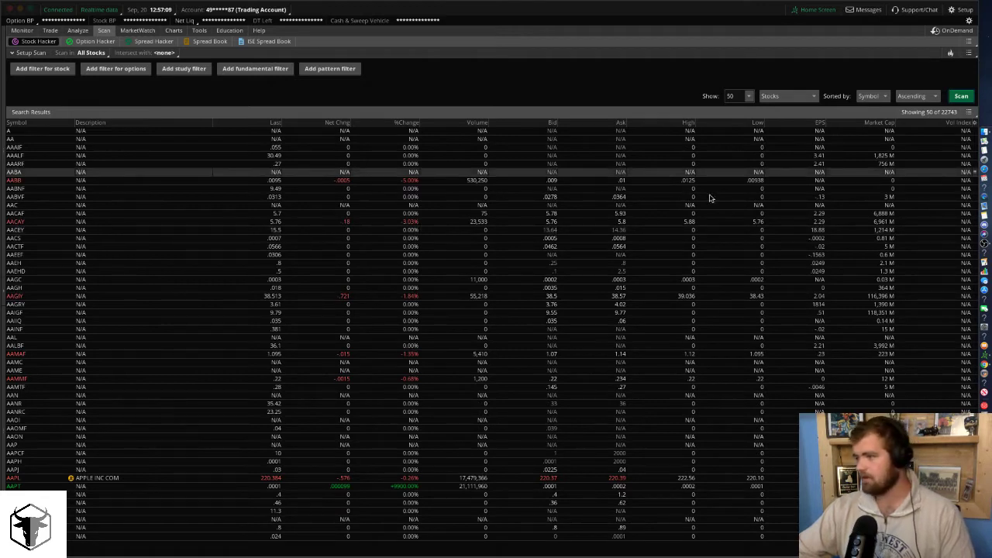
pyautogui.click(946, 122)
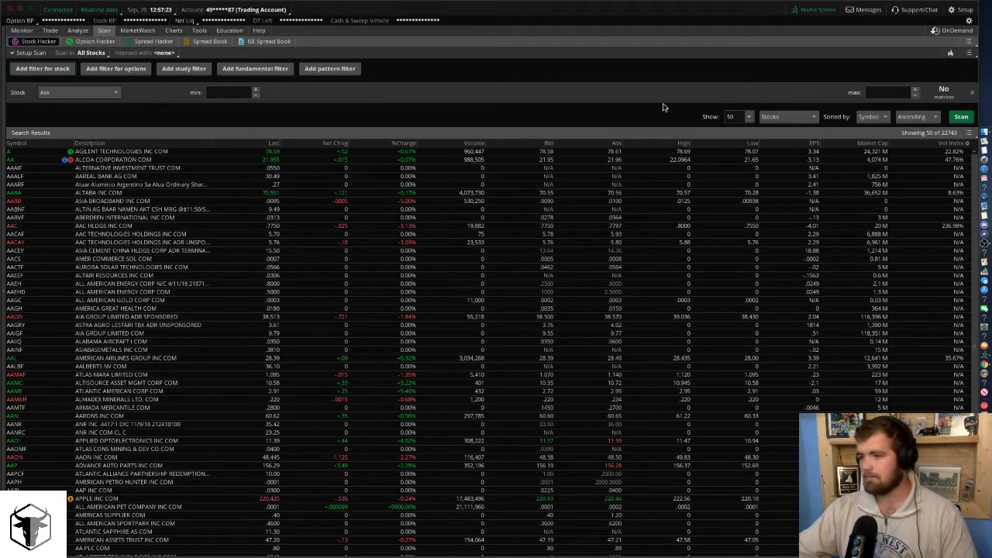
pyautogui.click(113, 93)
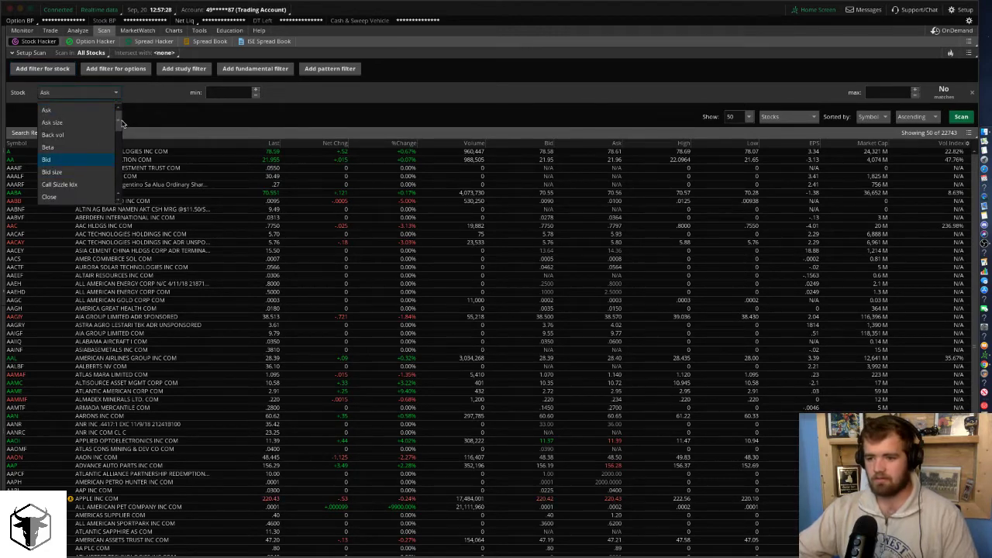
pyautogui.moveTo(118, 122); pyautogui.dragTo(115, 178)
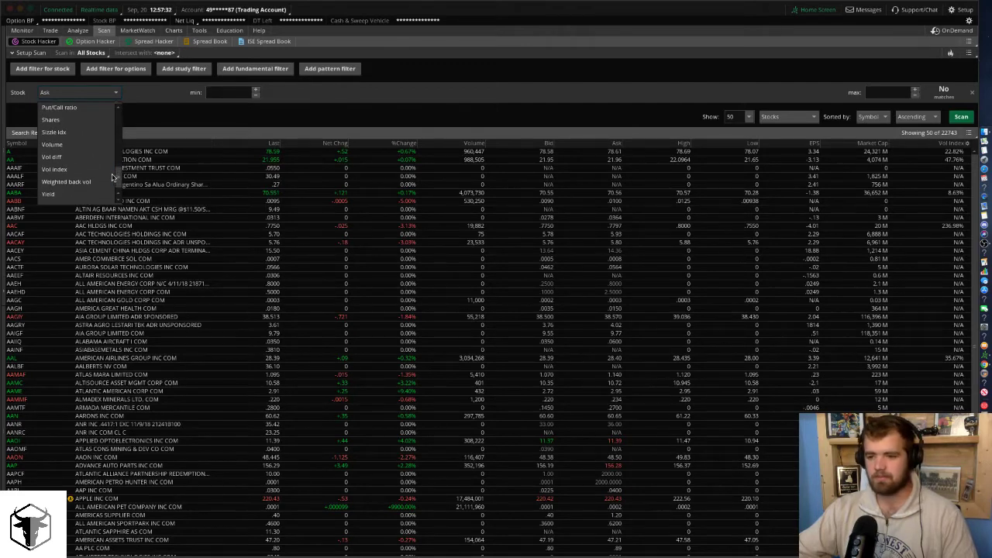
pyautogui.click(93, 146)
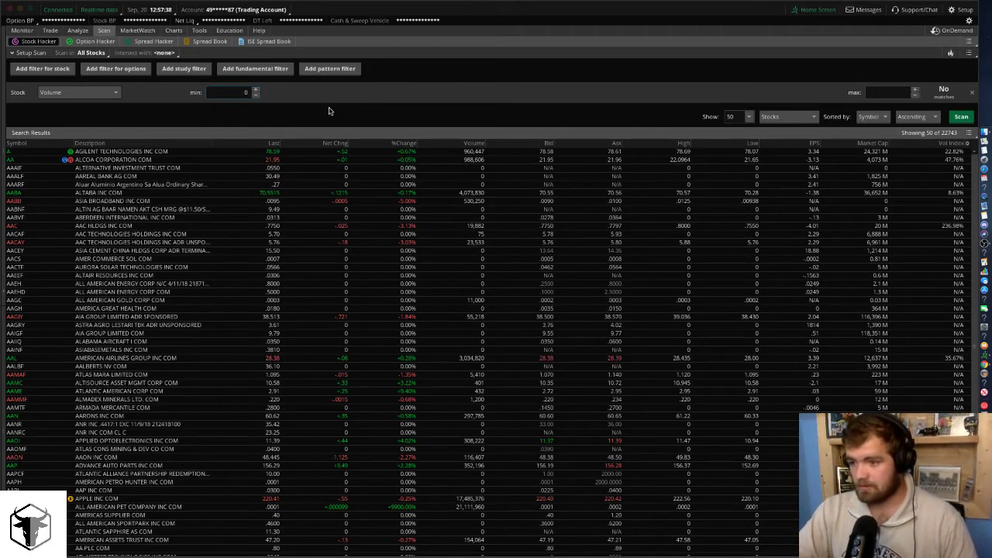
# Set the Volume filter minimum to 100,000 and run the scan.
pyautogui.write('100000')
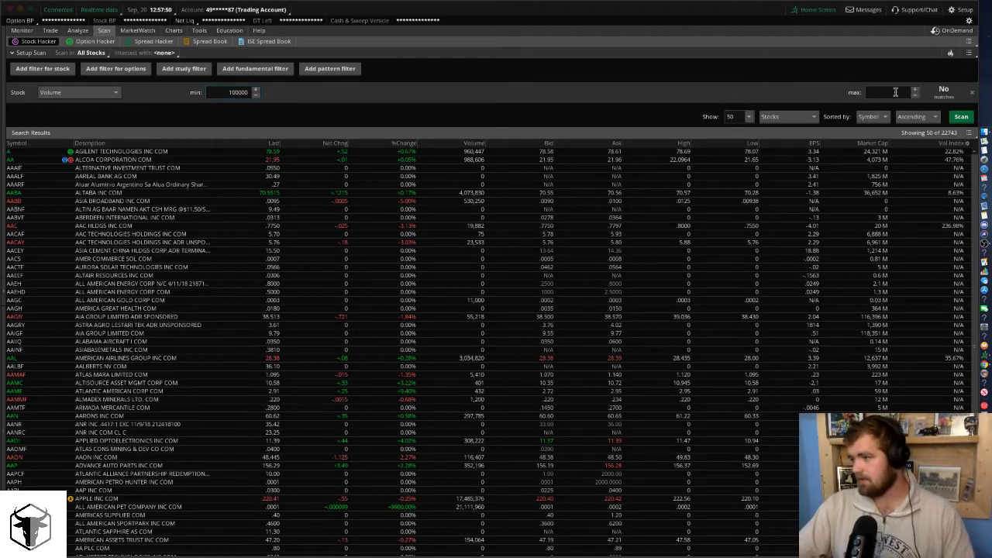
pyautogui.click(961, 117)
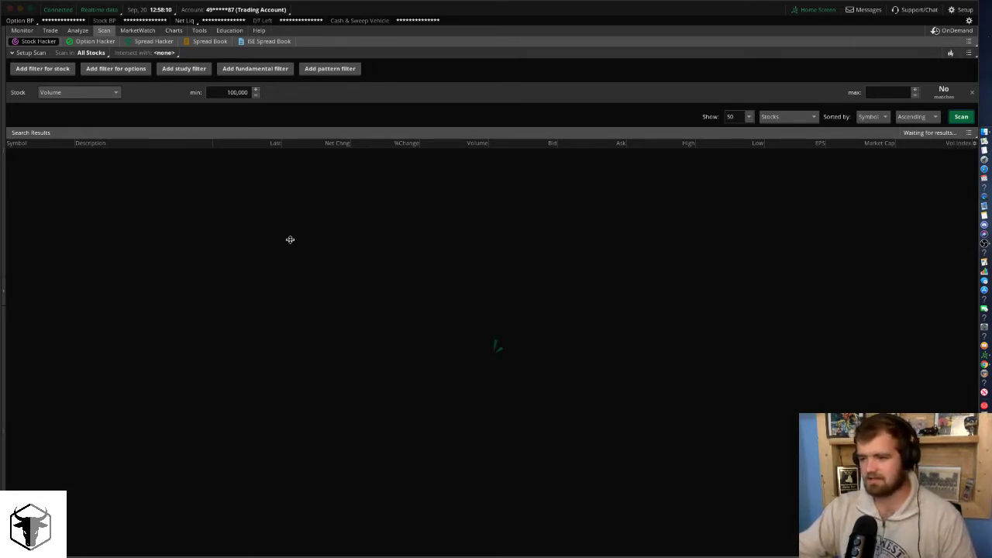
pyautogui.click(967, 132)
# Add a second filter on Close with a minimum of 3.00.
pyautogui.click(809, 235)
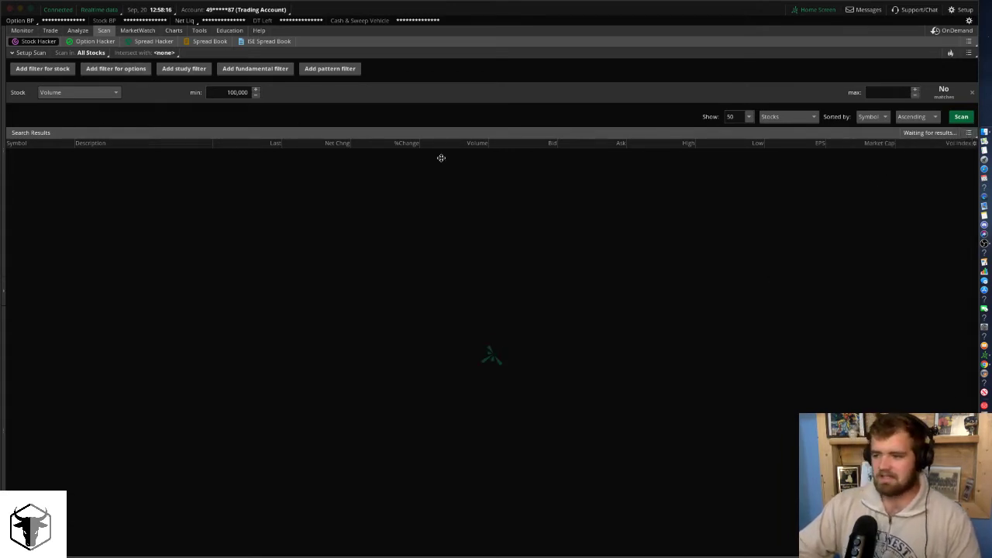
pyautogui.click(958, 119)
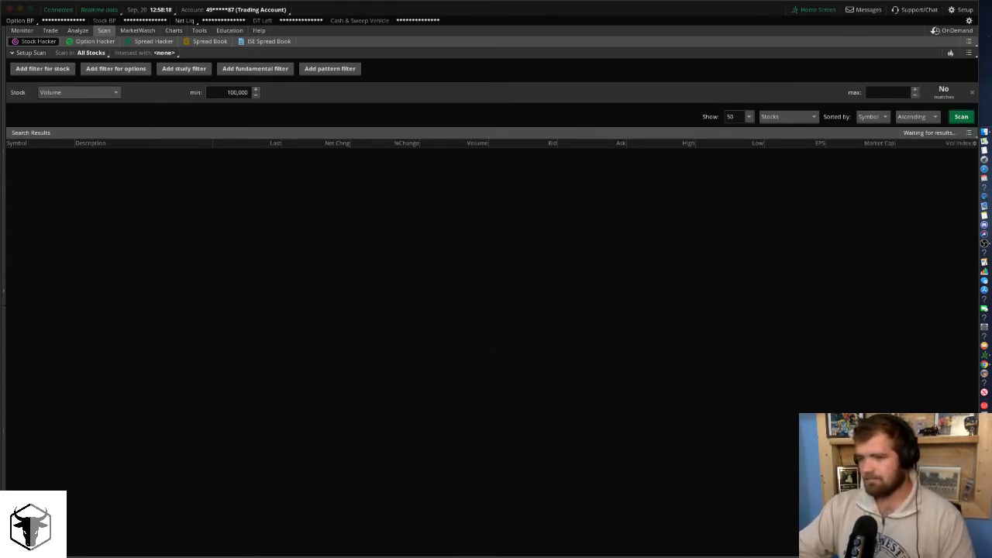
pyautogui.click(42, 68)
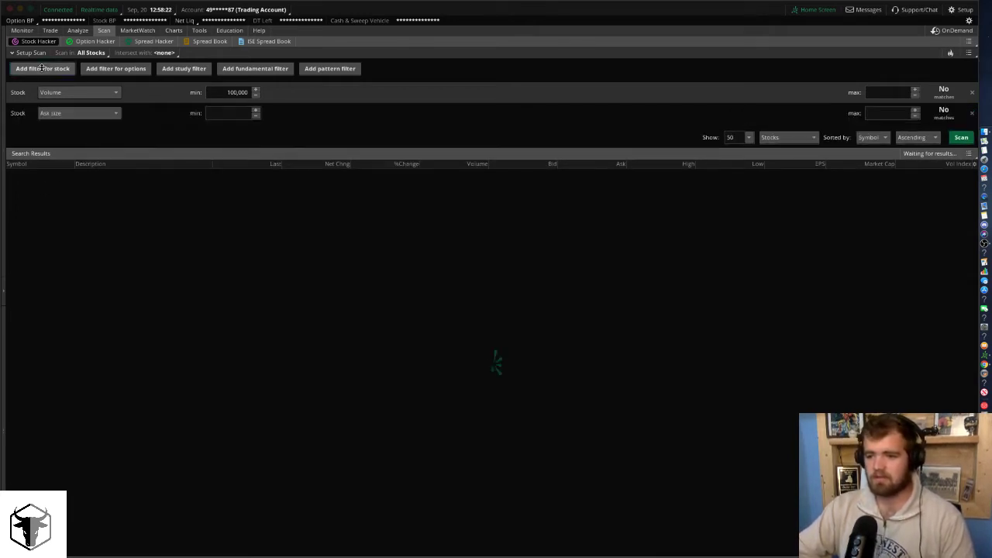
pyautogui.click(64, 112)
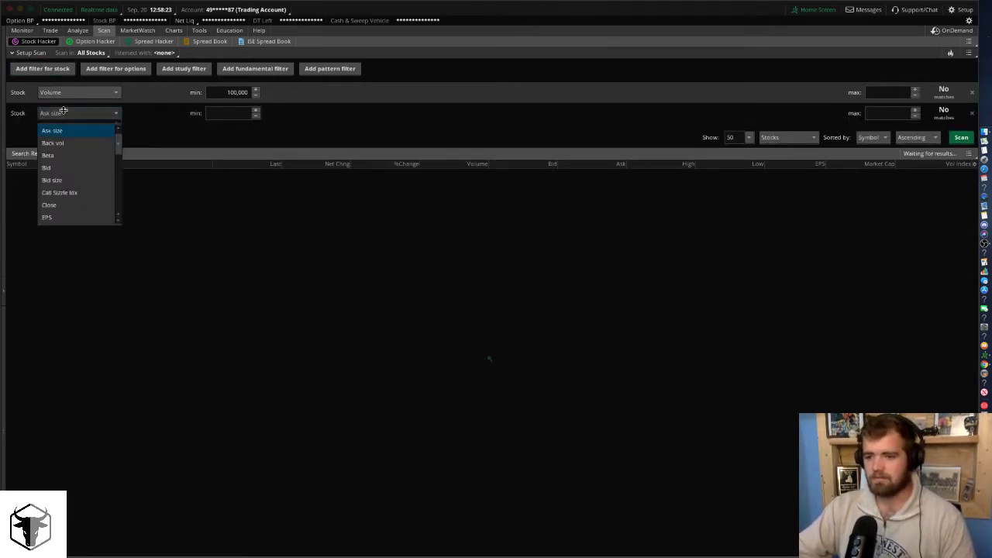
pyautogui.click(75, 205)
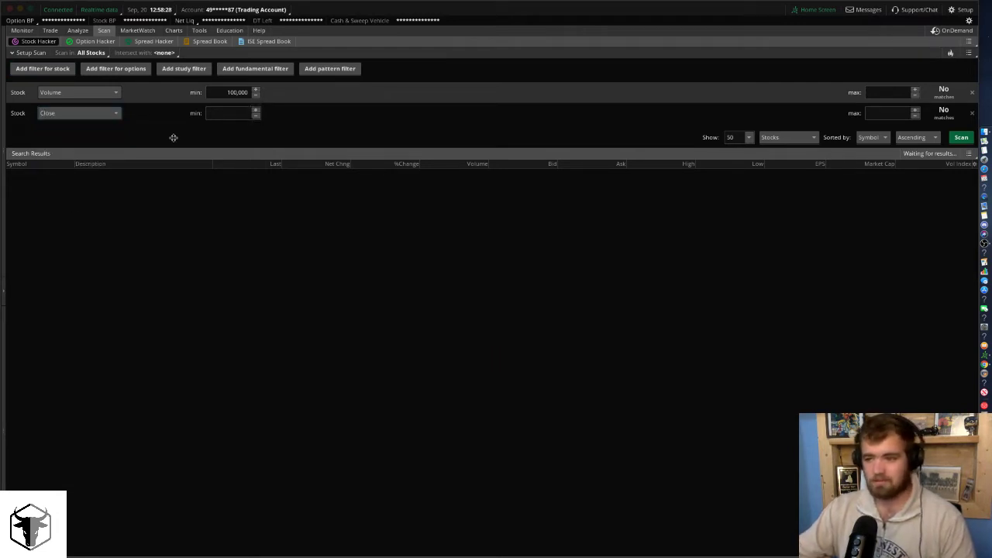
pyautogui.click(255, 110)
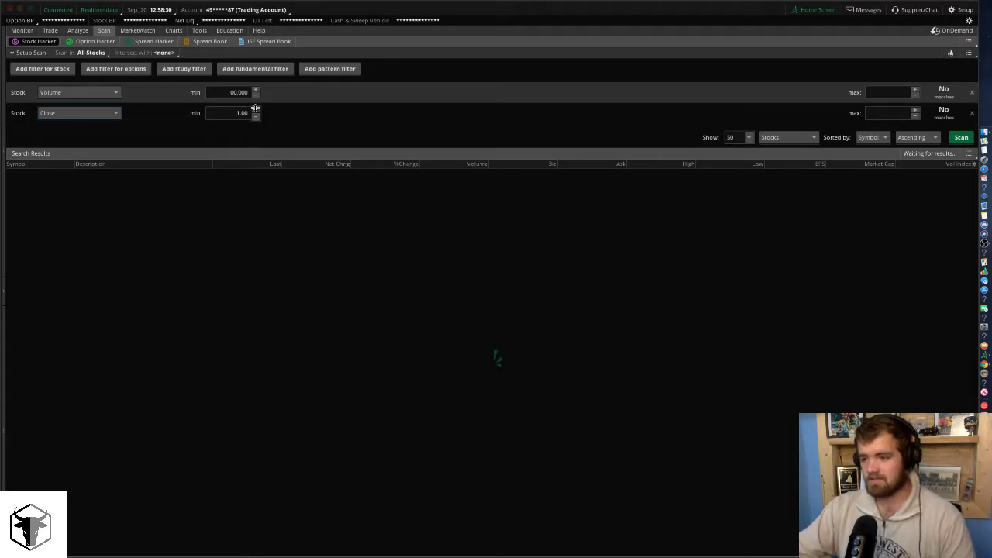
pyautogui.doubleClick(255, 110)
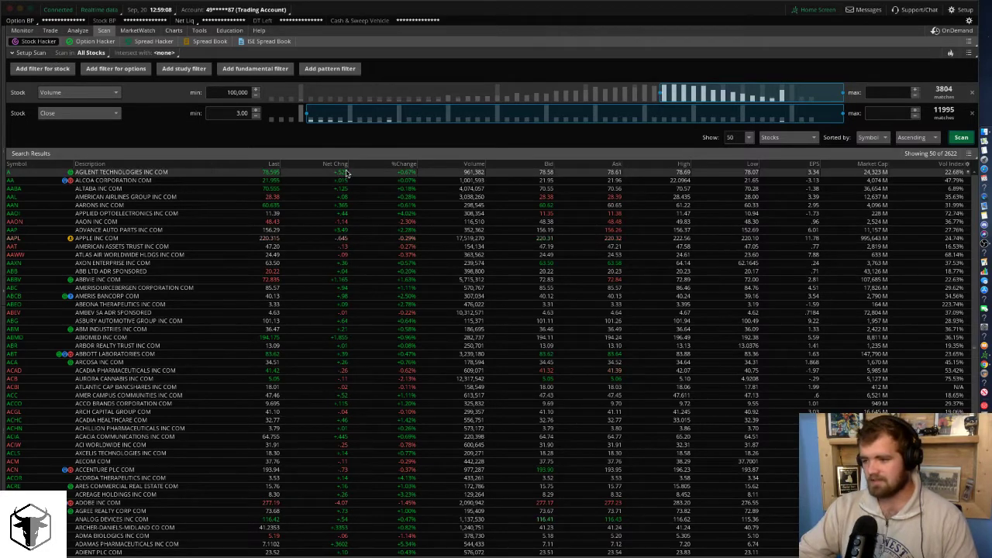
# Add a third filter requiring % change of at least +3.00% and rerun the scan.
pyautogui.click(65, 69)
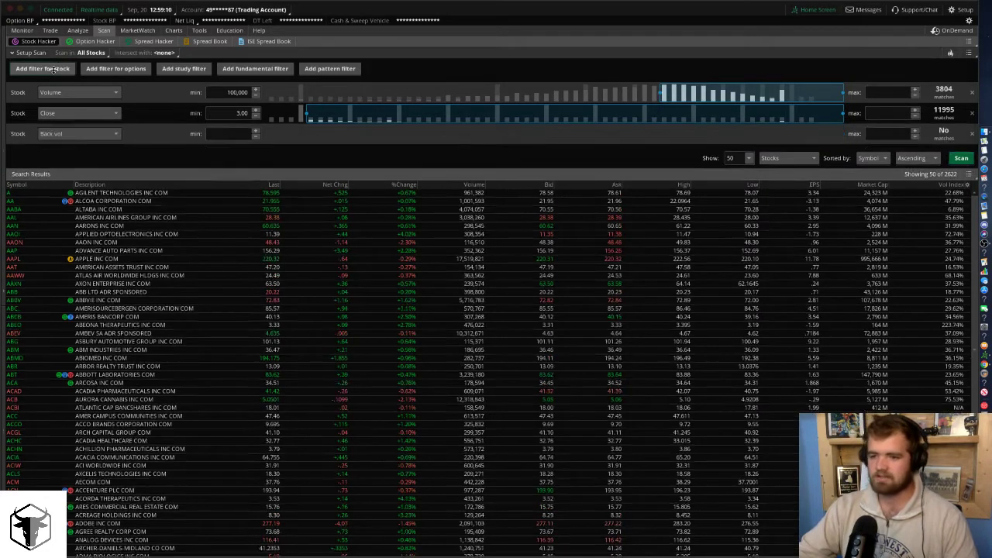
pyautogui.click(59, 135)
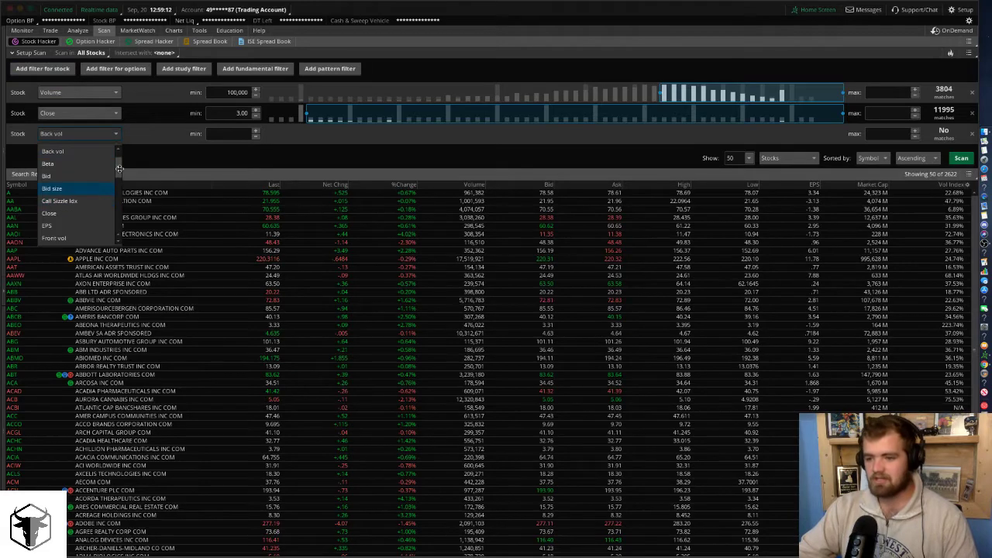
pyautogui.scroll(-4, 119, 168)
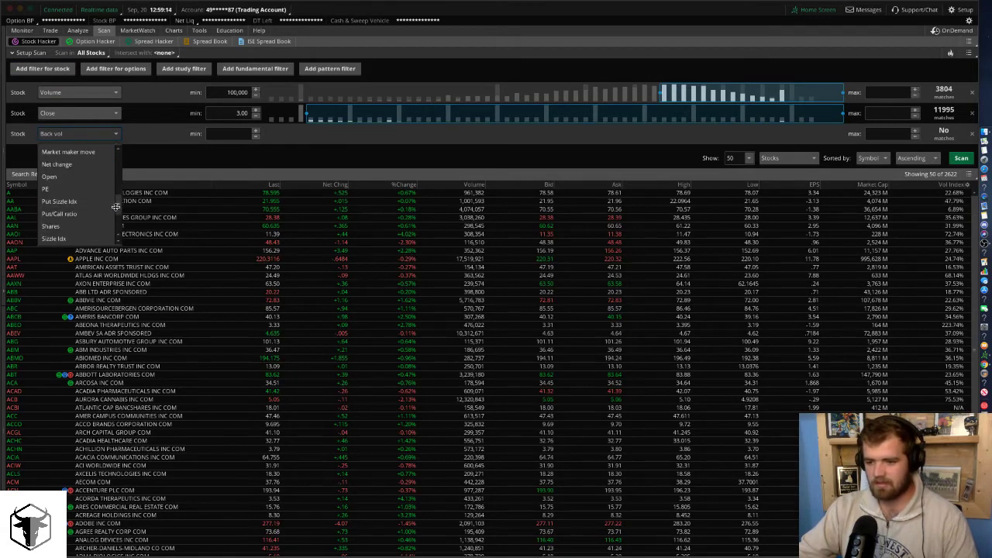
pyautogui.scroll(-5, 115, 209)
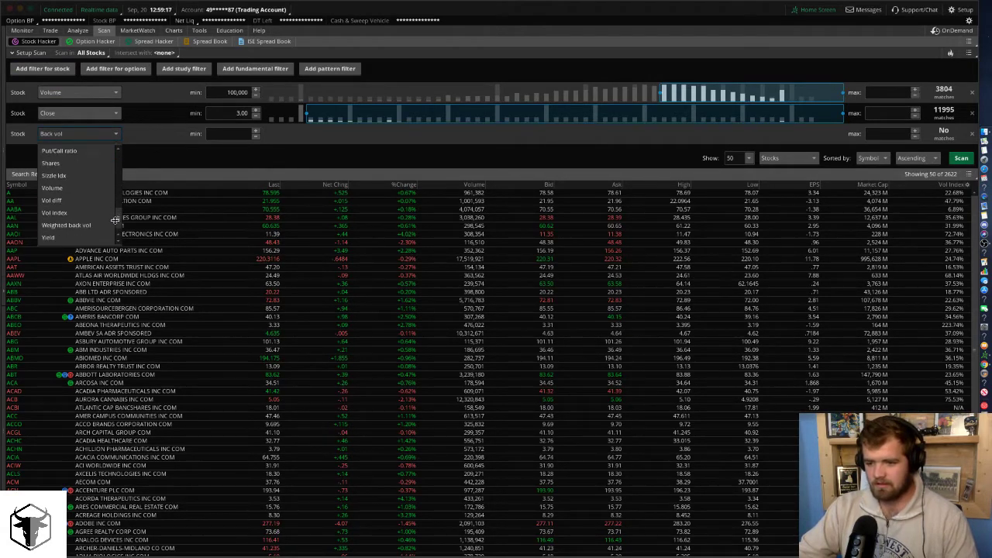
pyautogui.scroll(-1, 115, 225)
pyautogui.click(76, 238)
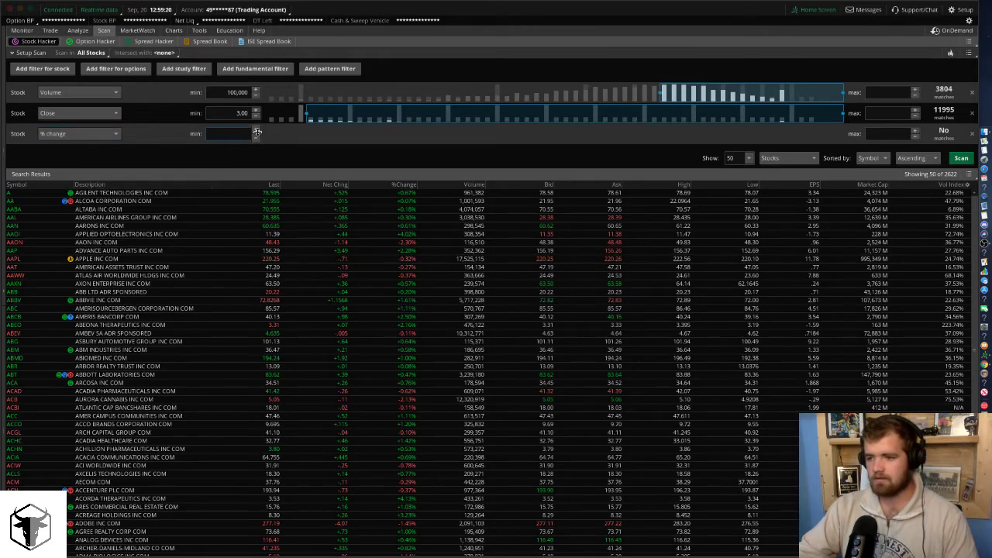
pyautogui.write('3')
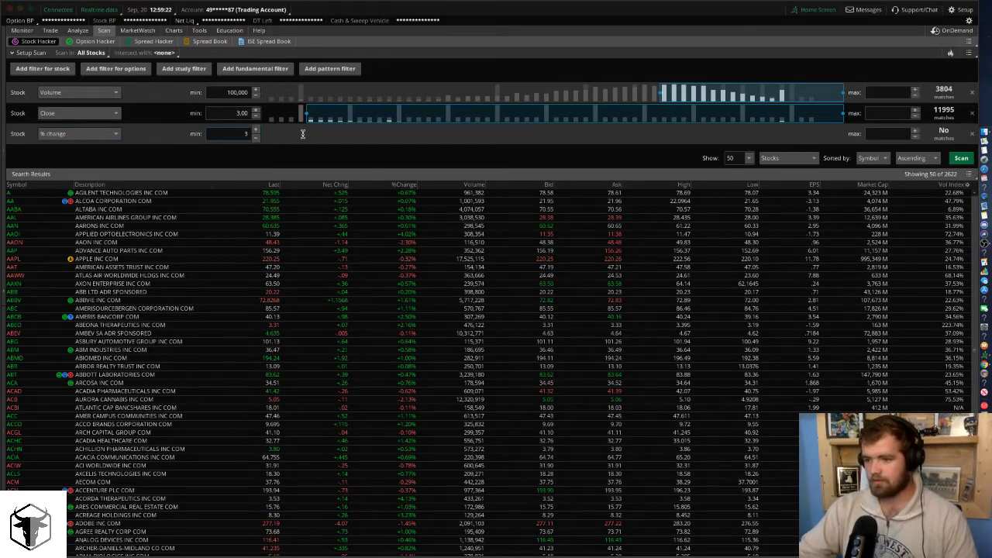
pyautogui.click(960, 158)
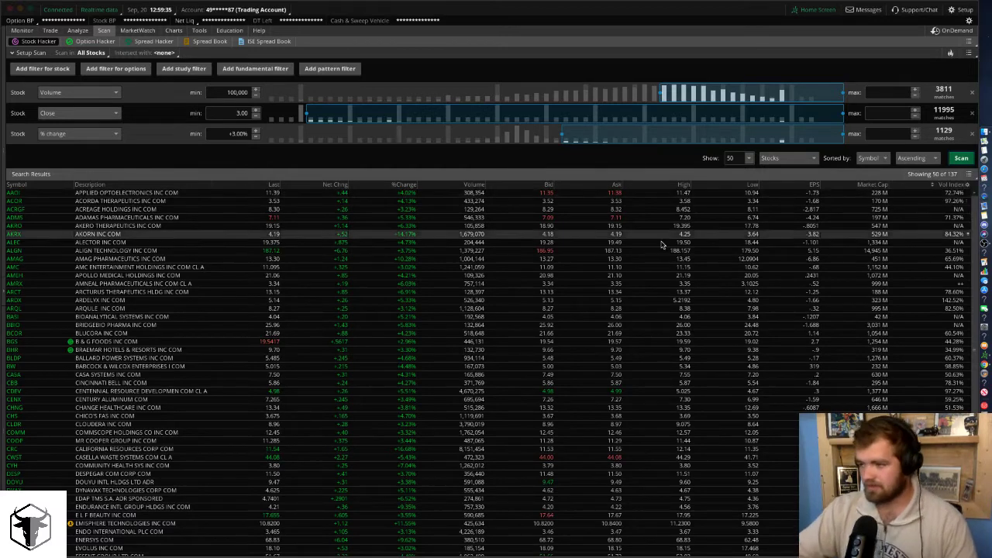
# Sort the 137 results by %Change with biggest gainers first, then open the scan-query menu.
pyautogui.click(406, 184)
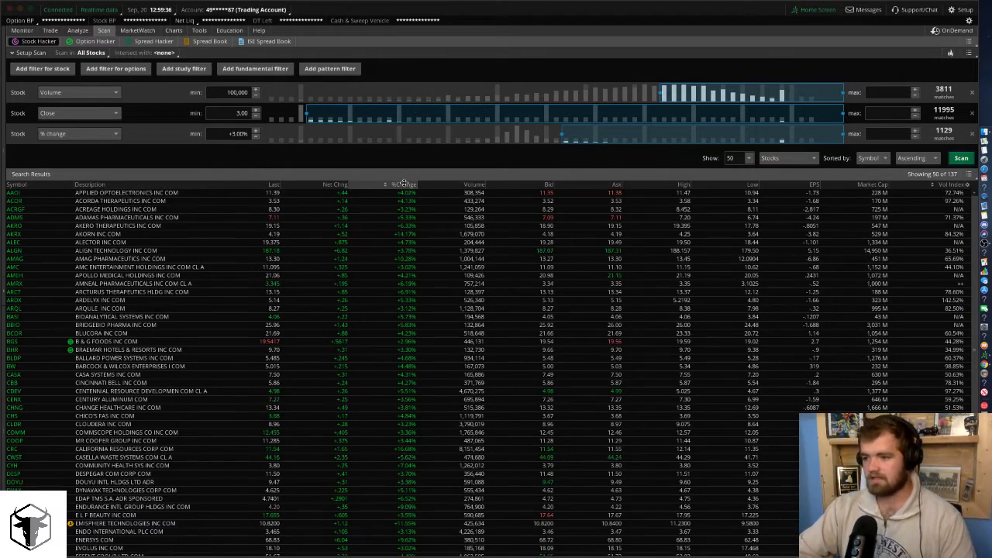
pyautogui.click(405, 185)
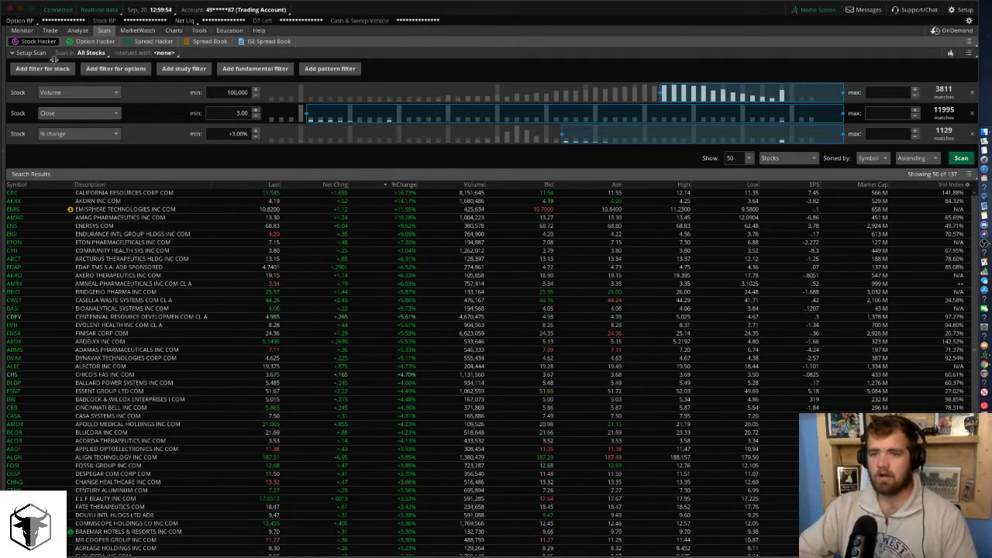
pyautogui.click(969, 53)
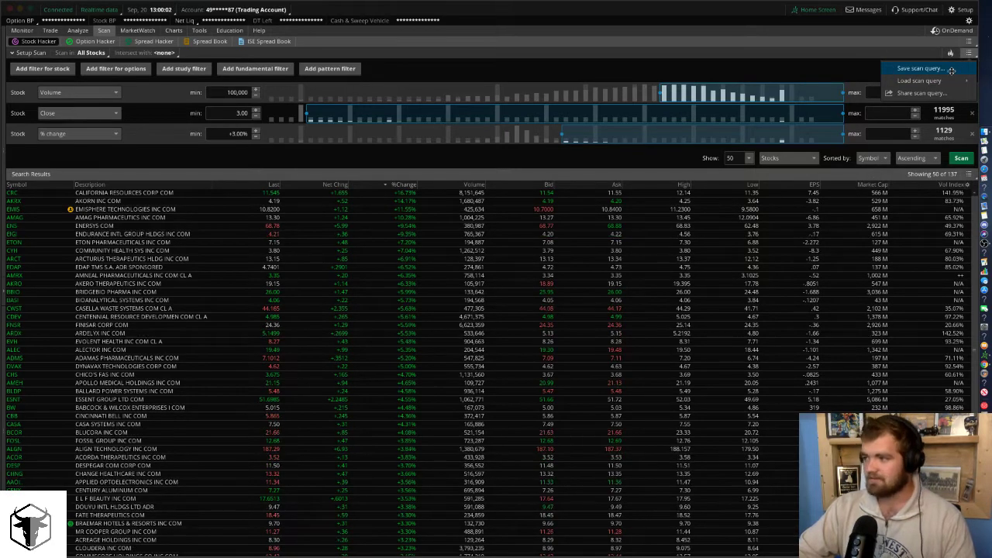
# Load the public % Change Gainers scan query and run it.
pyautogui.moveTo(945, 80)
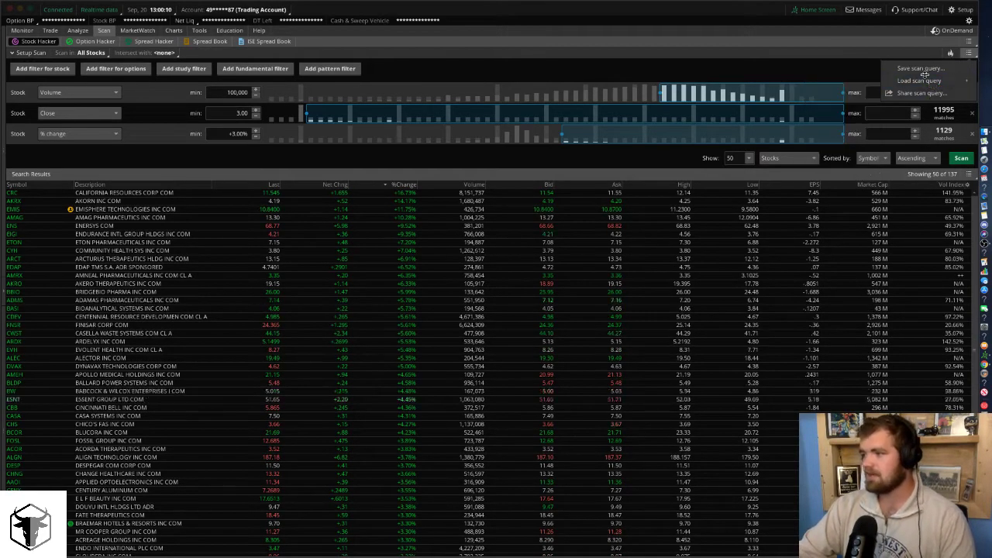
pyautogui.moveTo(840, 93)
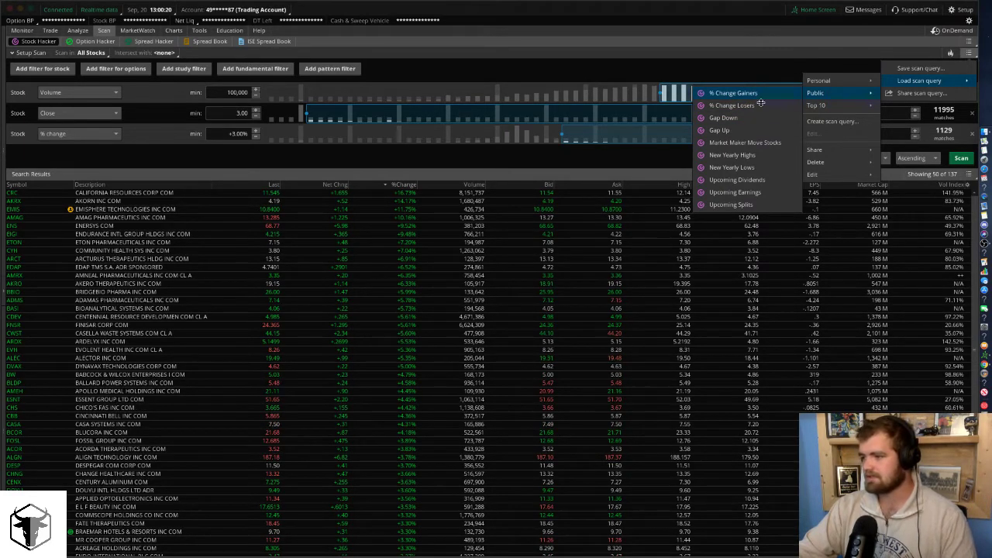
pyautogui.click(761, 99)
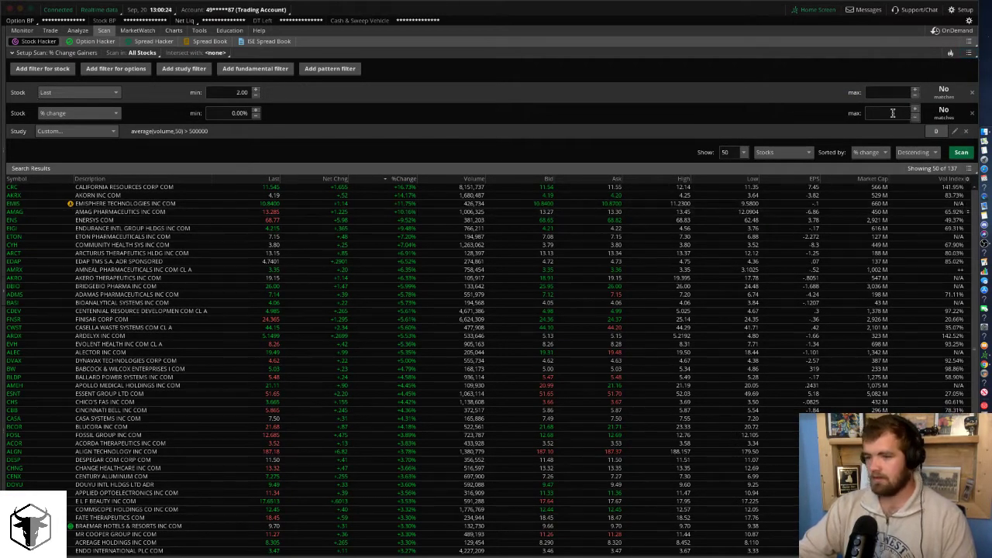
pyautogui.click(961, 151)
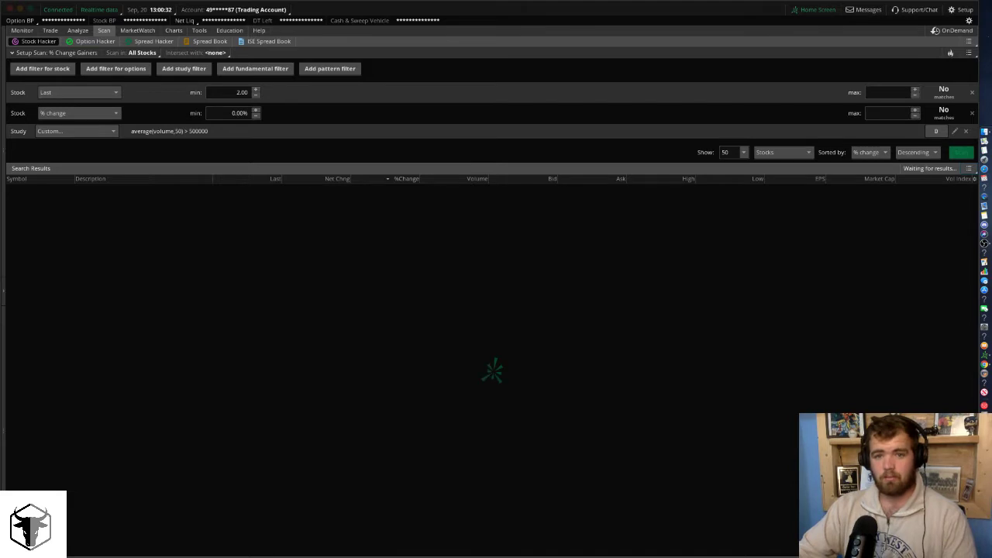
# After the scan returns 1,124 stocks, open the MarketWatch dropdown.
pyautogui.moveTo(828, 8)
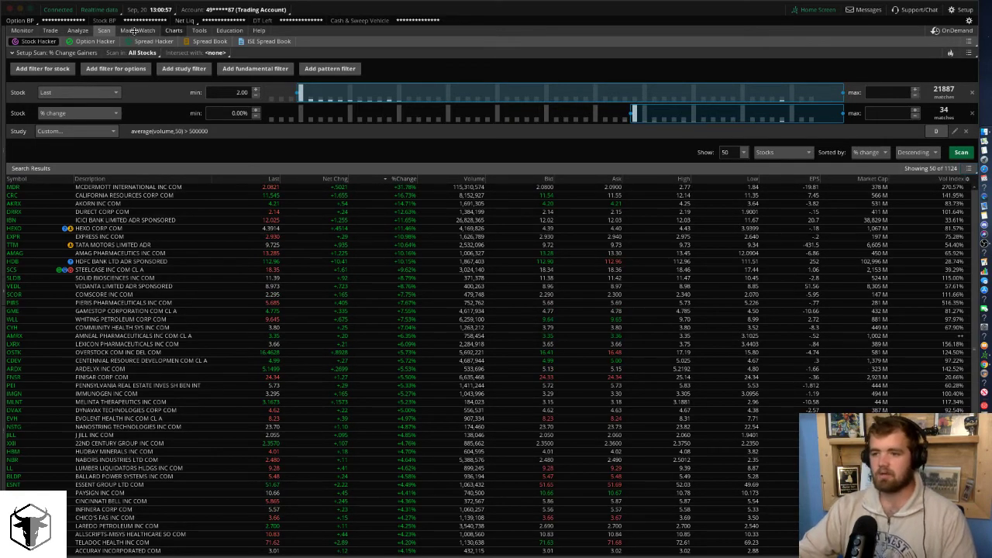
pyautogui.click(137, 30)
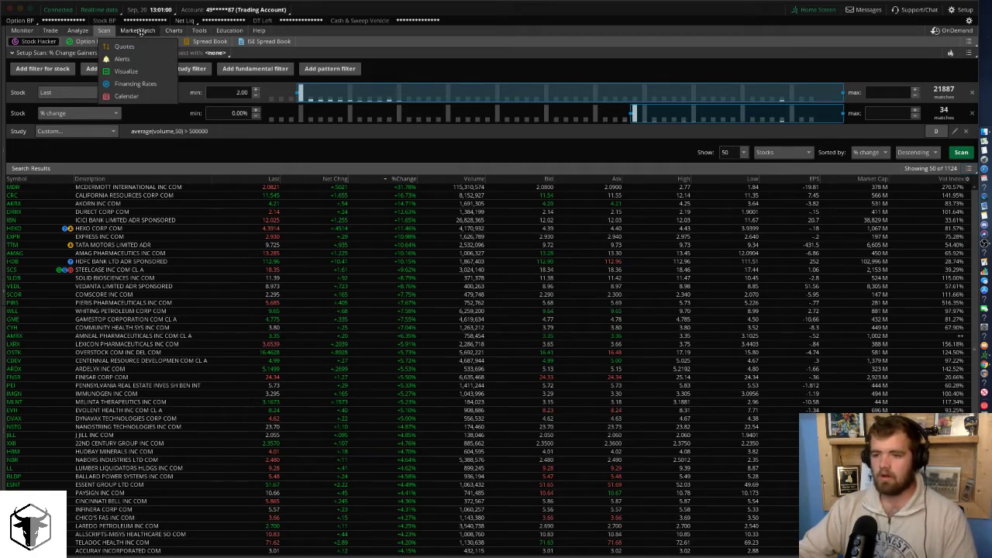
# Visit MarketWatch Quotes, then return to the Charts page with the JCP 1-minute chart.
pyautogui.click(141, 31)
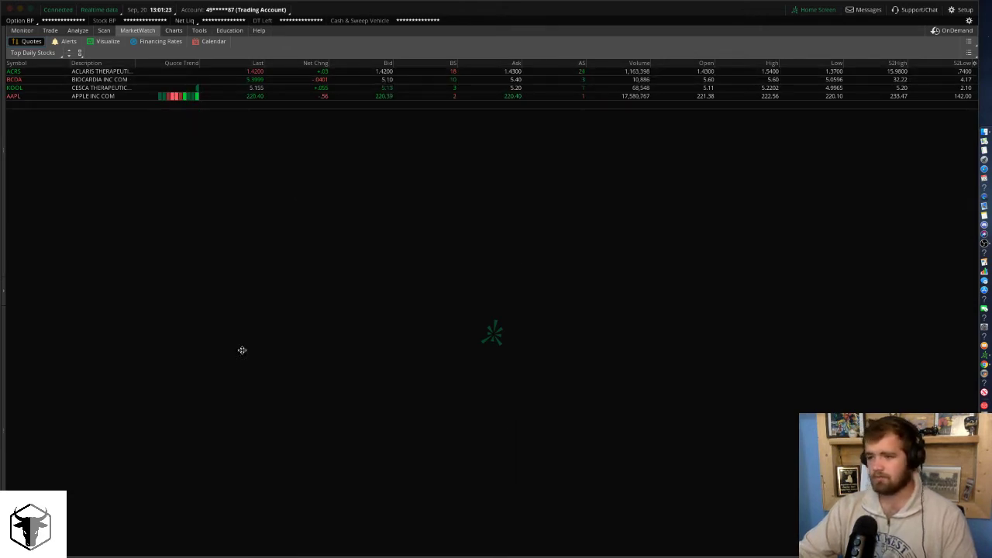
pyautogui.click(172, 30)
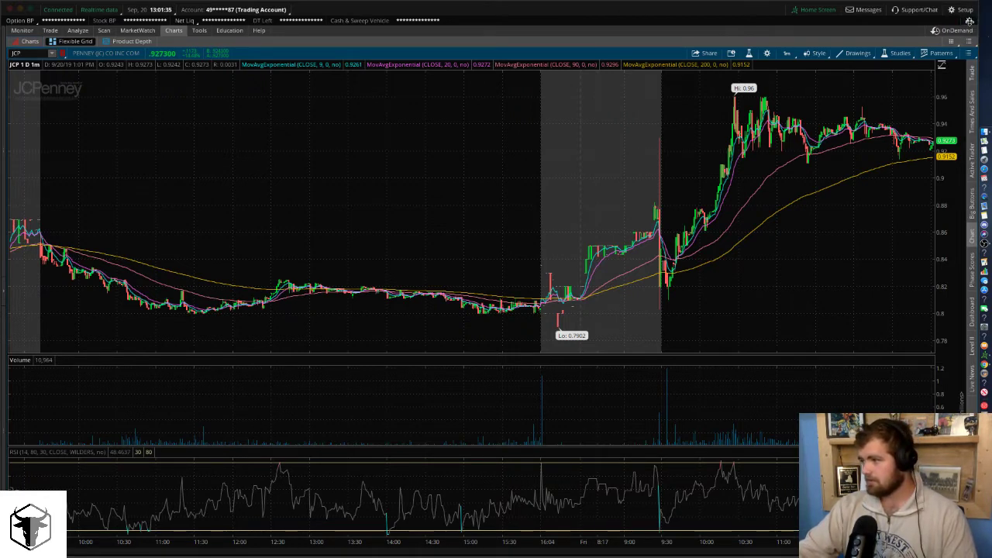
pyautogui.click(969, 21)
pyautogui.click(15, 29)
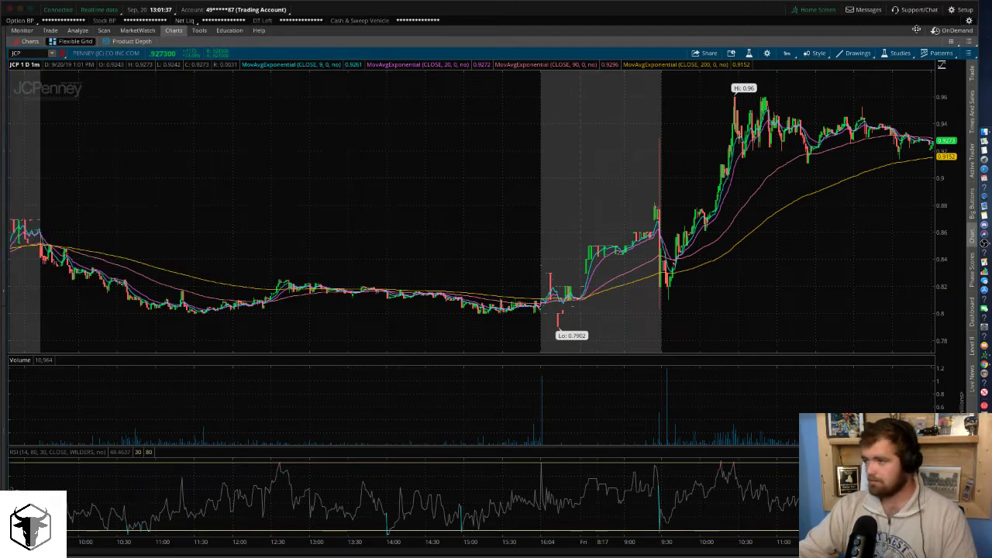
pyautogui.click(954, 41)
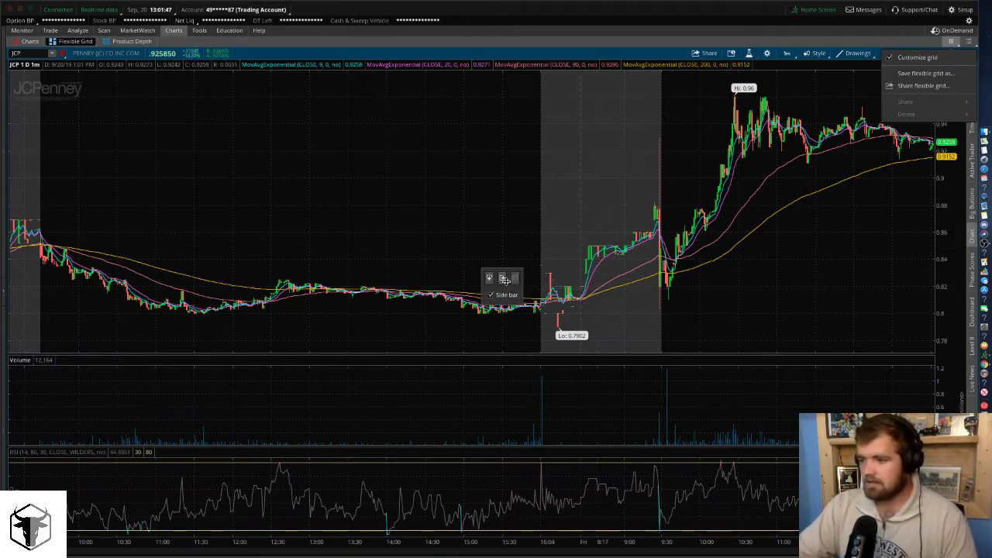
pyautogui.click(920, 36)
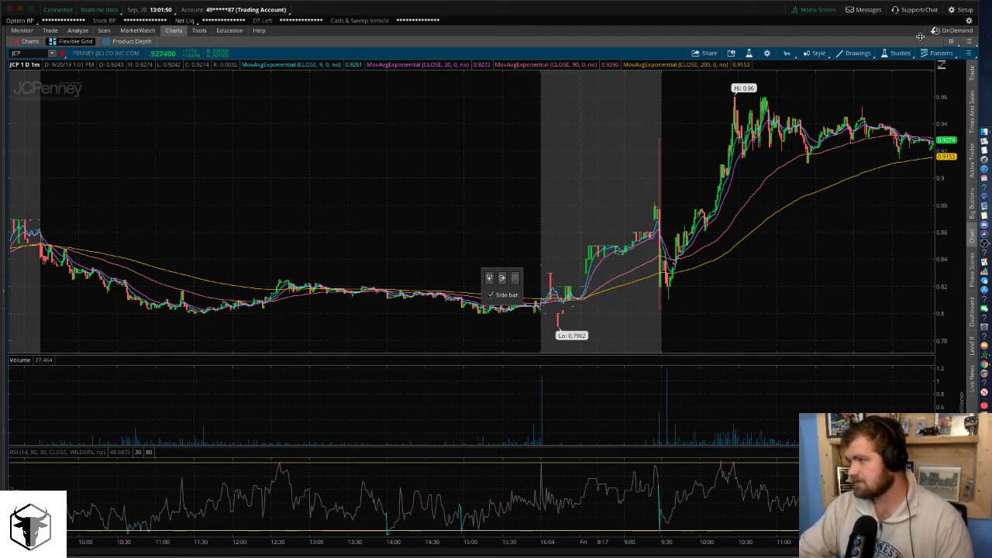
pyautogui.click(970, 41)
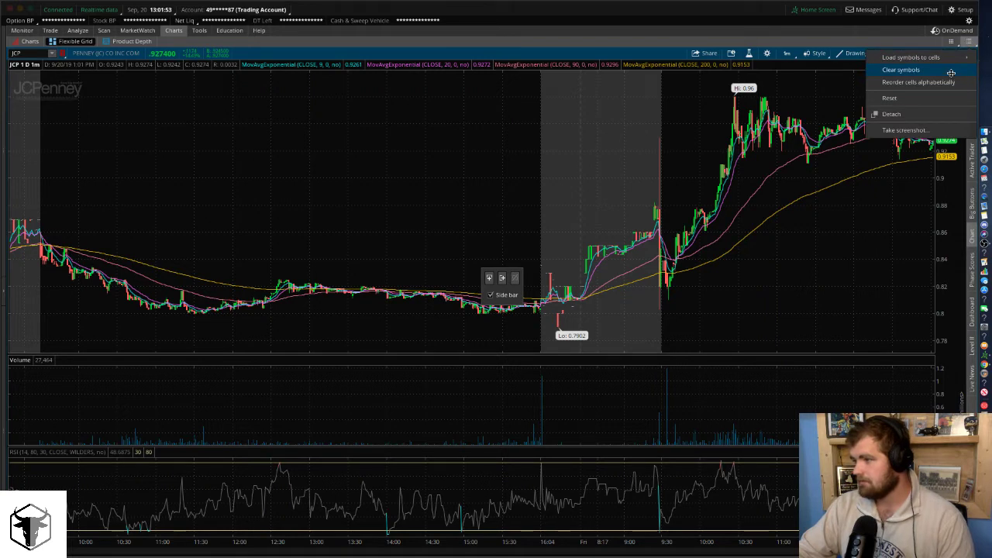
pyautogui.click(897, 29)
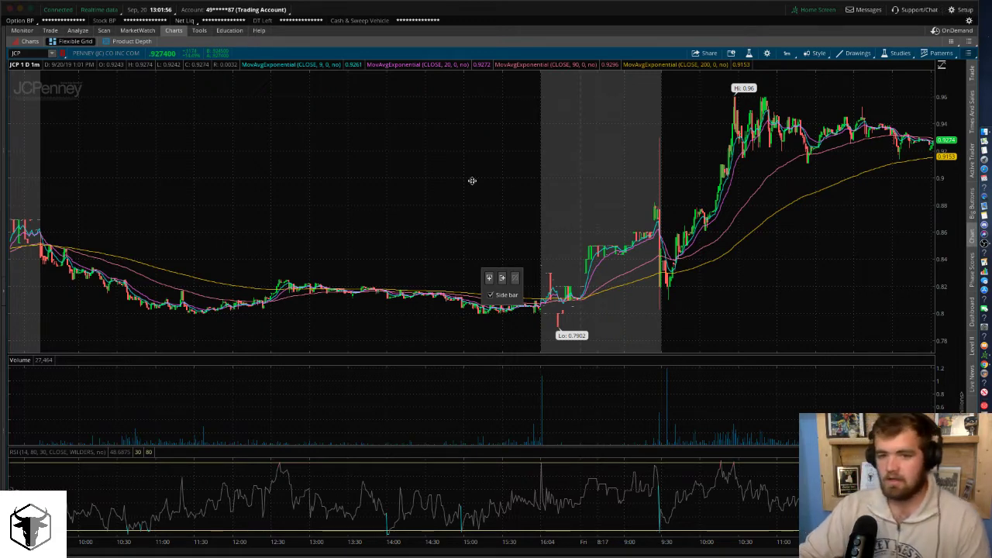
# Reset the workspace to default from Setup and confirm, bringing up the Home Screen.
pyautogui.click(968, 53)
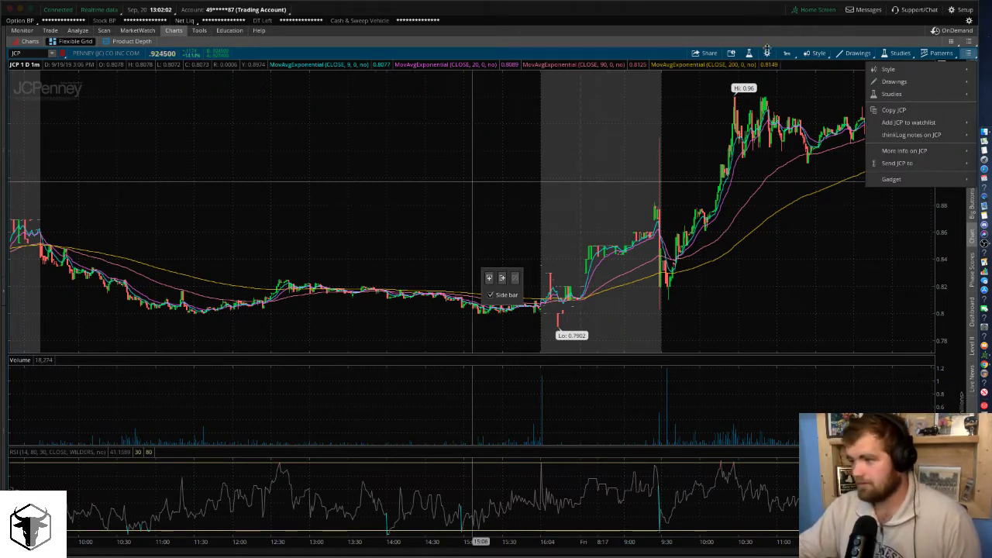
pyautogui.click(701, 304)
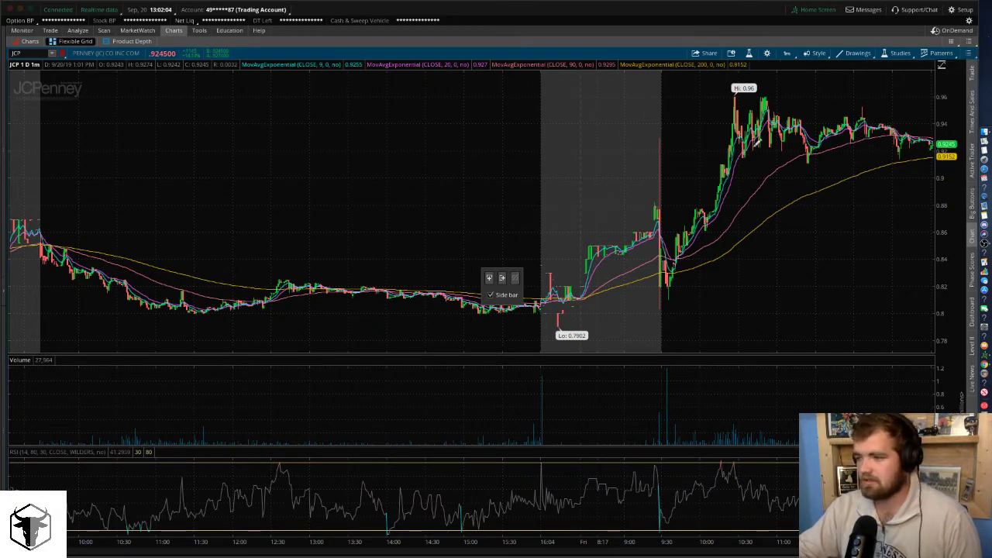
pyautogui.click(951, 12)
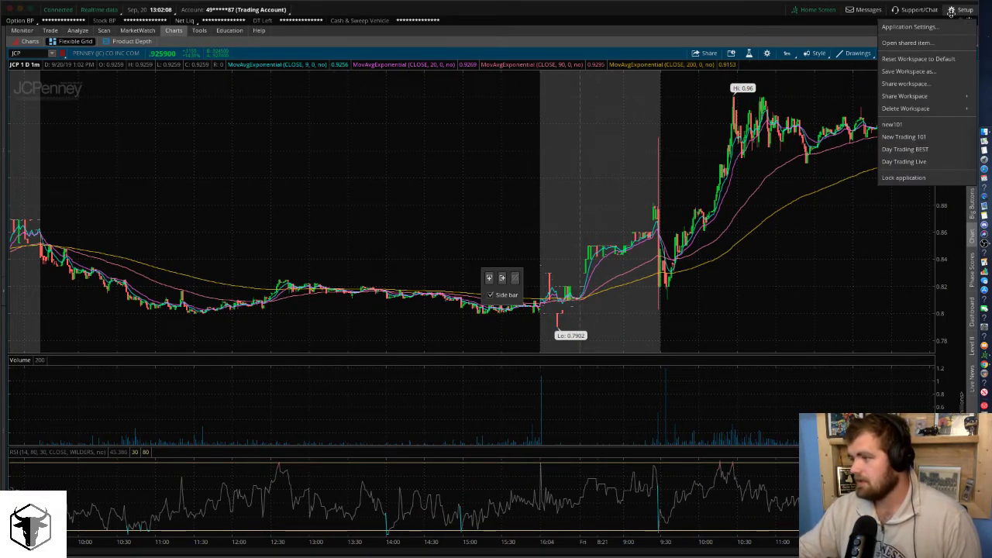
pyautogui.click(940, 58)
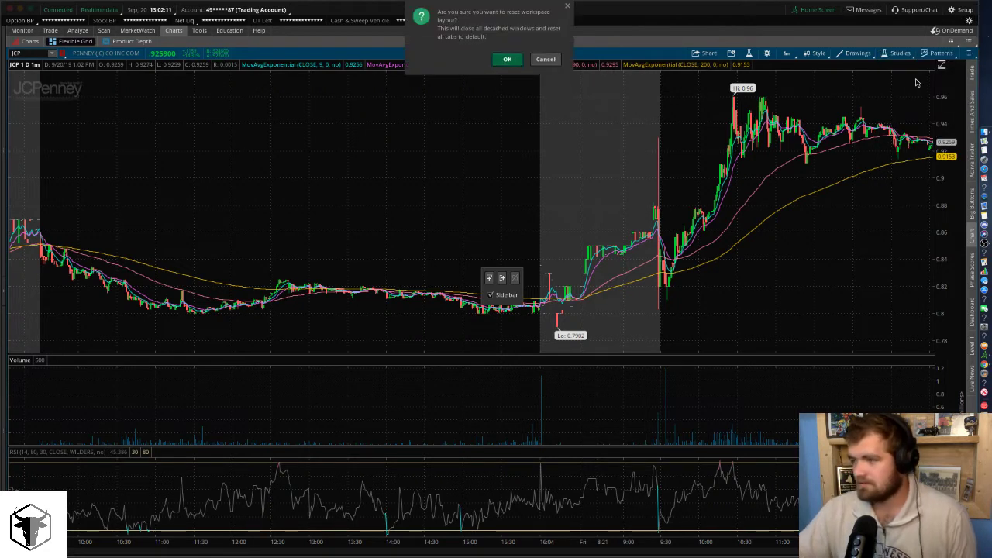
pyautogui.click(509, 60)
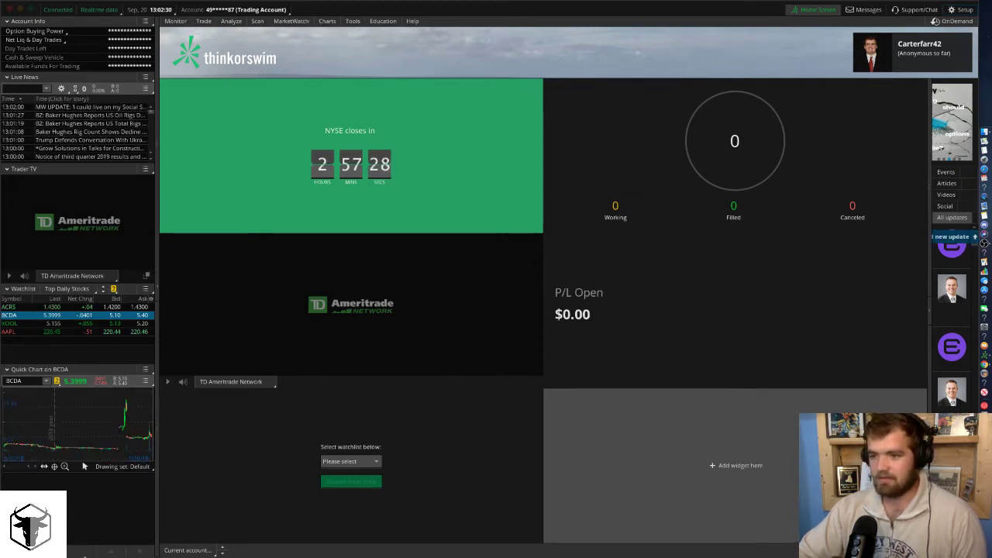
pyautogui.moveTo(378, 243)
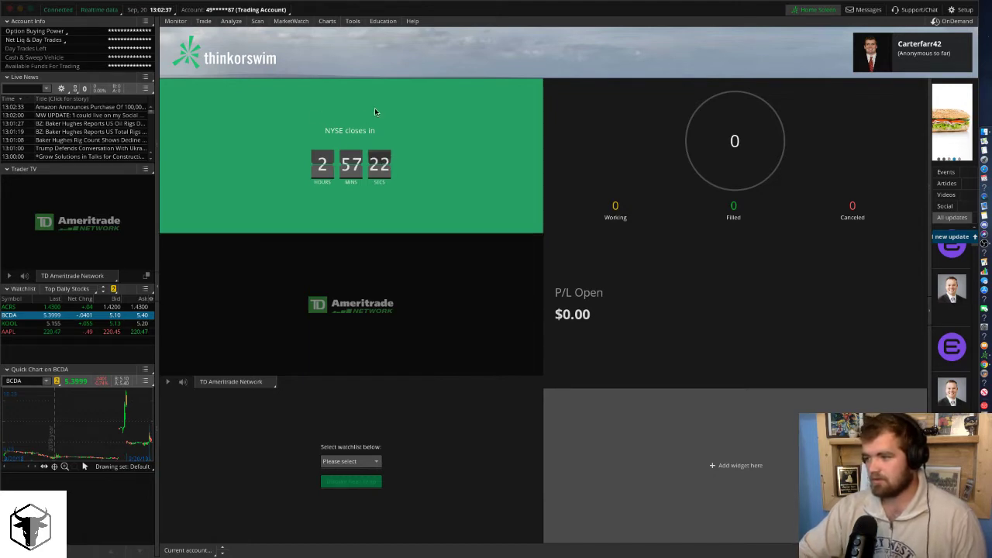
# Arrange the Flexible Grid charts view into a four-cell, 2x2 chart layout.
pyautogui.click(323, 24)
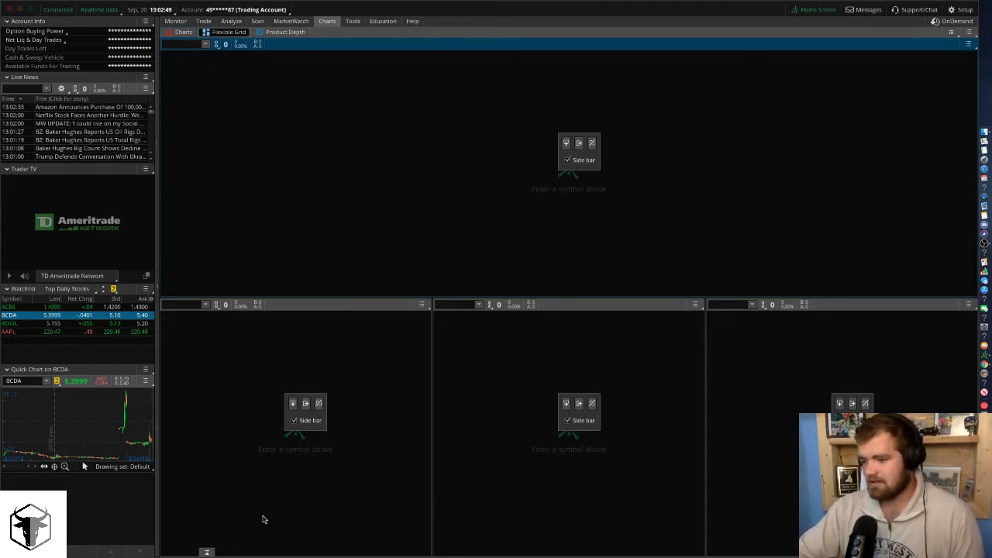
pyautogui.click(580, 144)
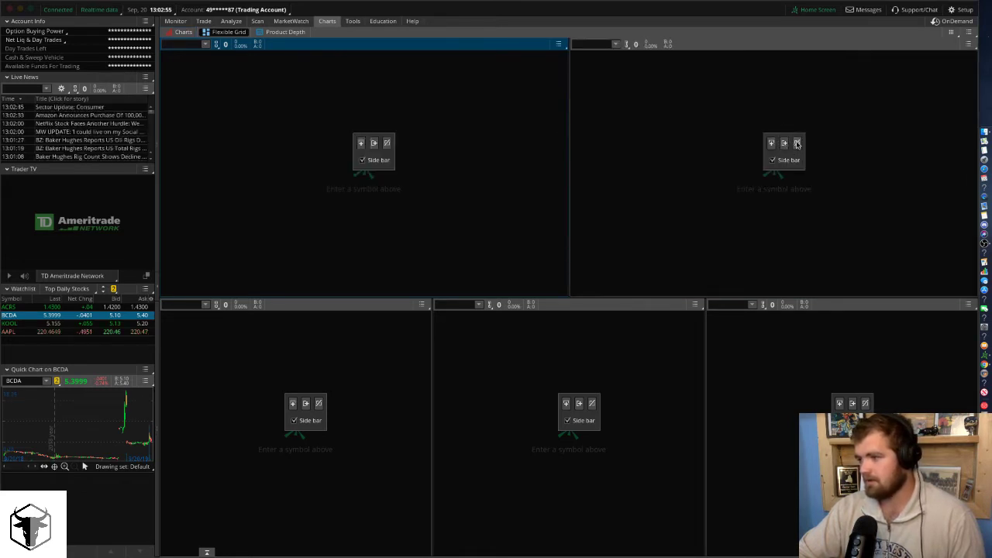
pyautogui.click(797, 144)
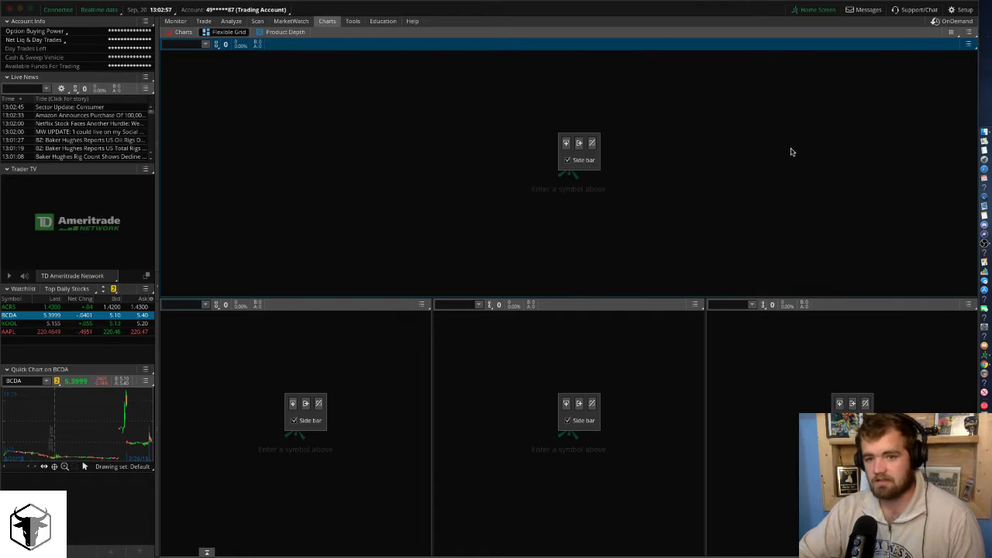
pyautogui.click(592, 403)
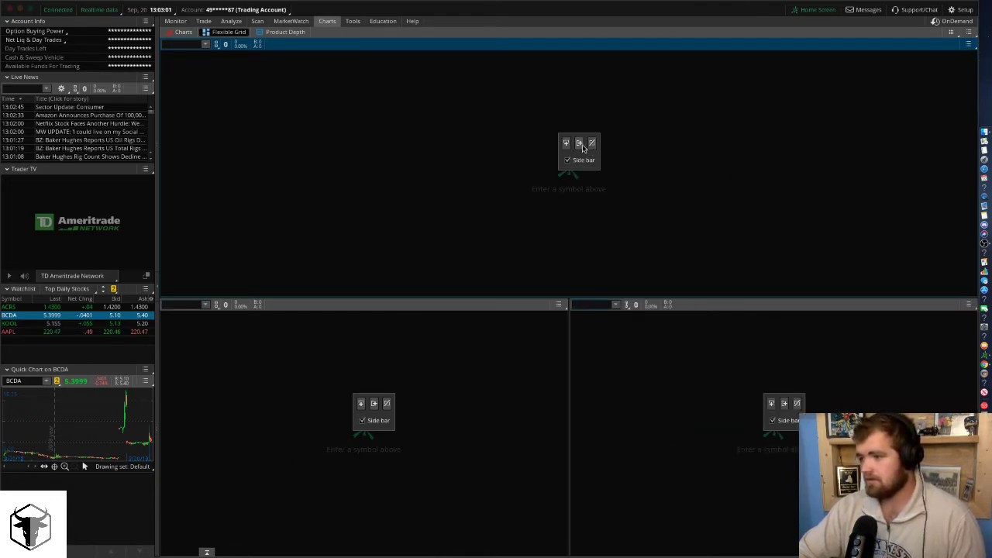
pyautogui.click(581, 145)
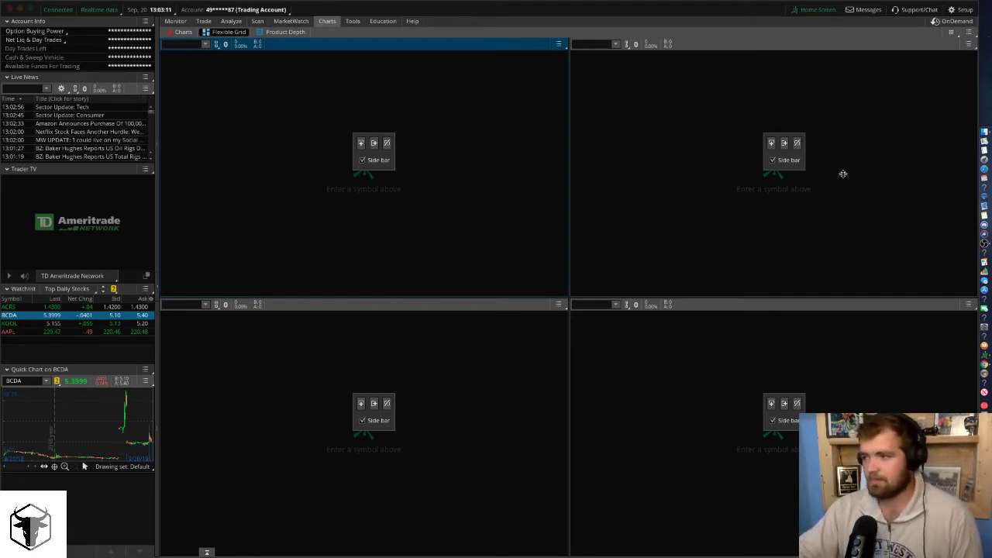
# Look through the workspace and grid save options without choosing anything, then collapse Account Info.
pyautogui.click(960, 10)
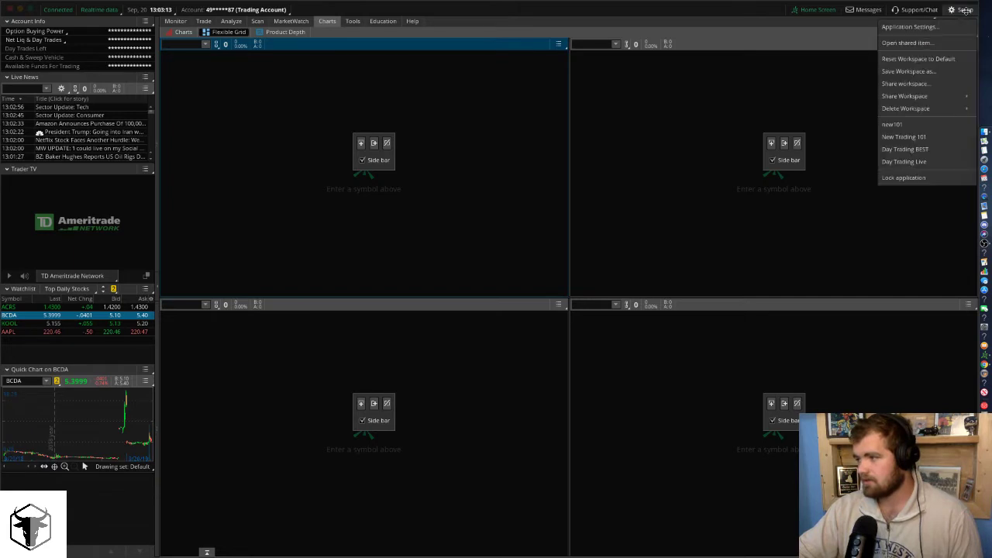
pyautogui.click(856, 39)
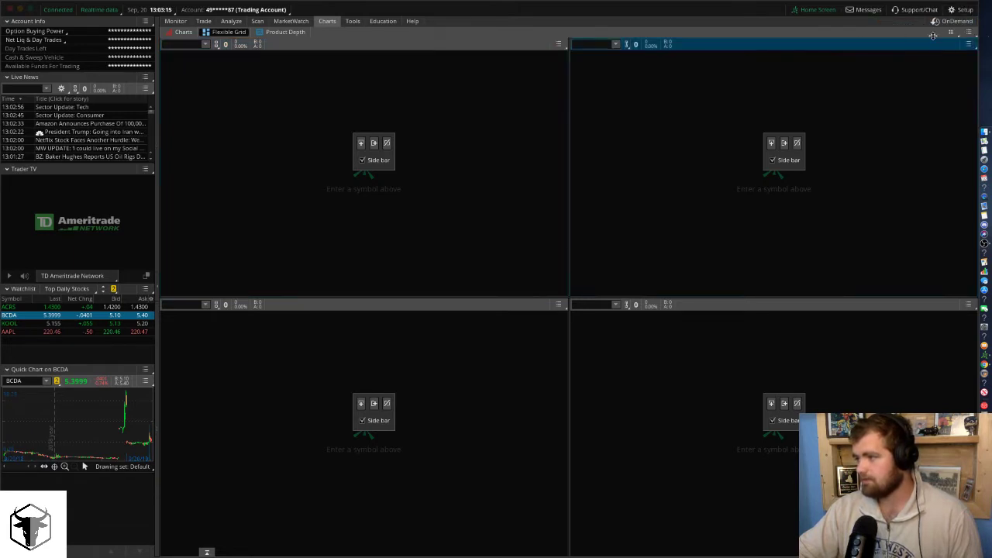
pyautogui.click(953, 34)
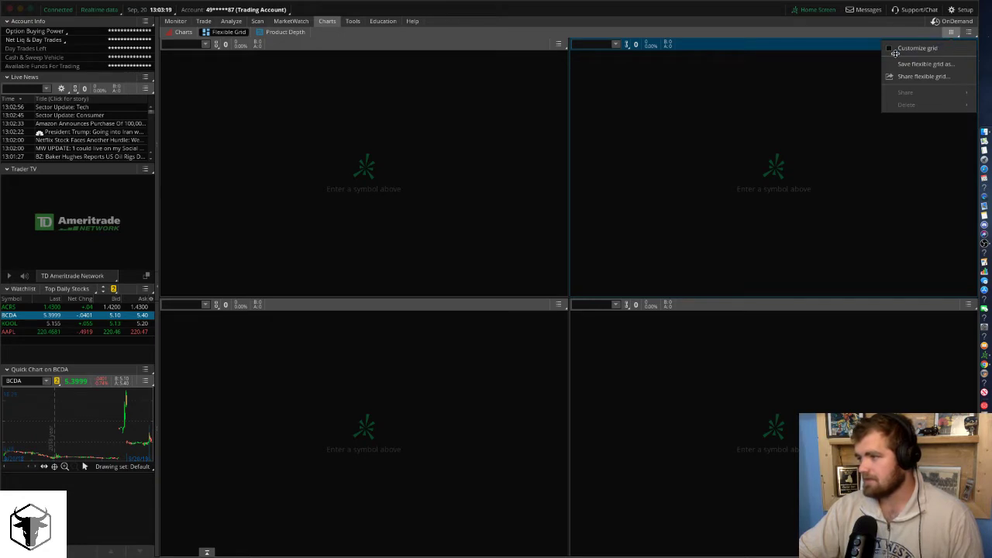
pyautogui.click(547, 22)
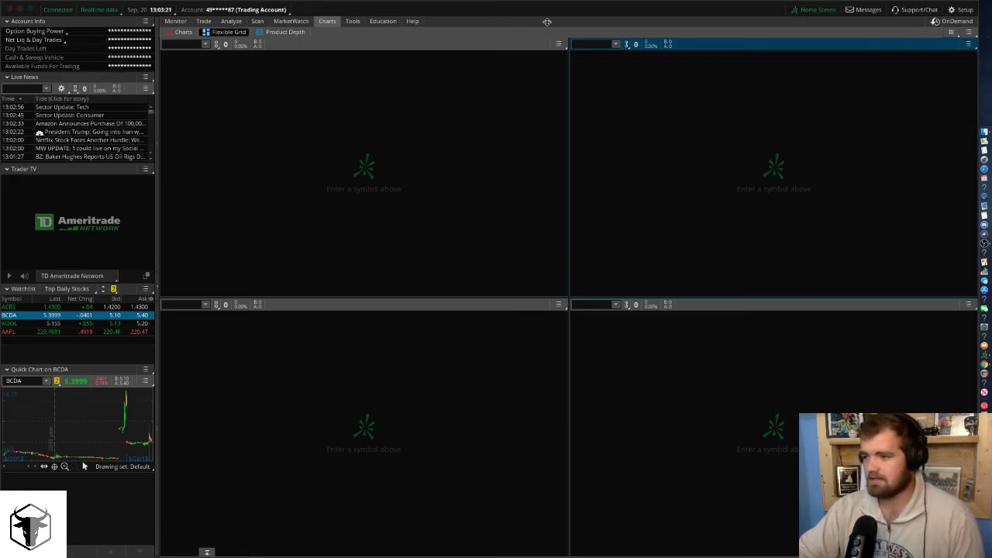
pyautogui.click(8, 22)
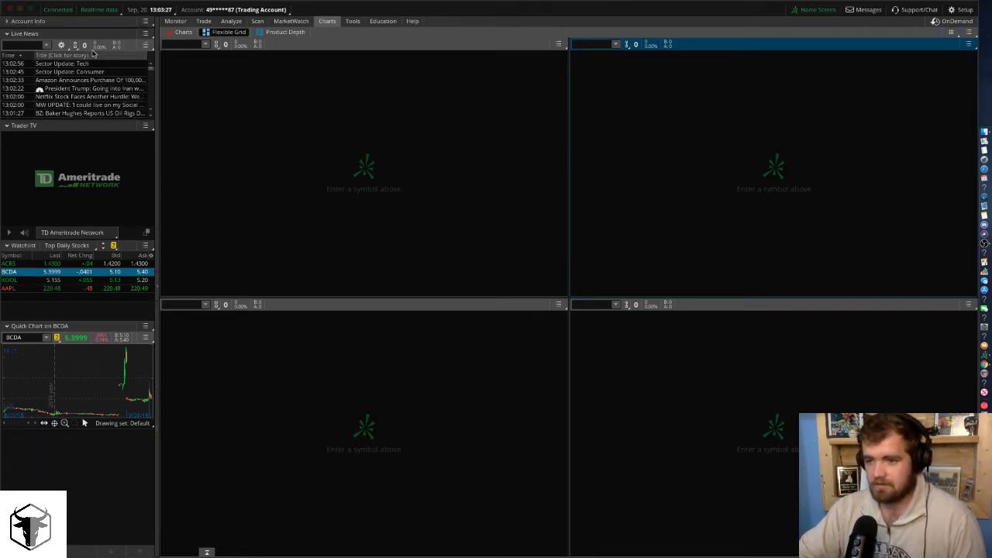
# Remove the Trader TV gadget and switch the watchlist to Personal > Pre-Market Scanner.
pyautogui.click(145, 124)
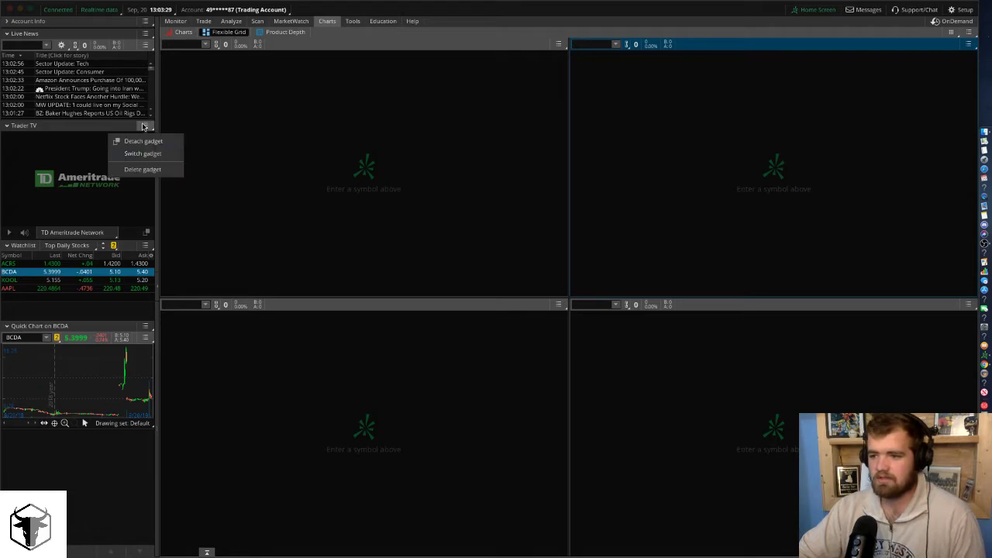
pyautogui.click(145, 170)
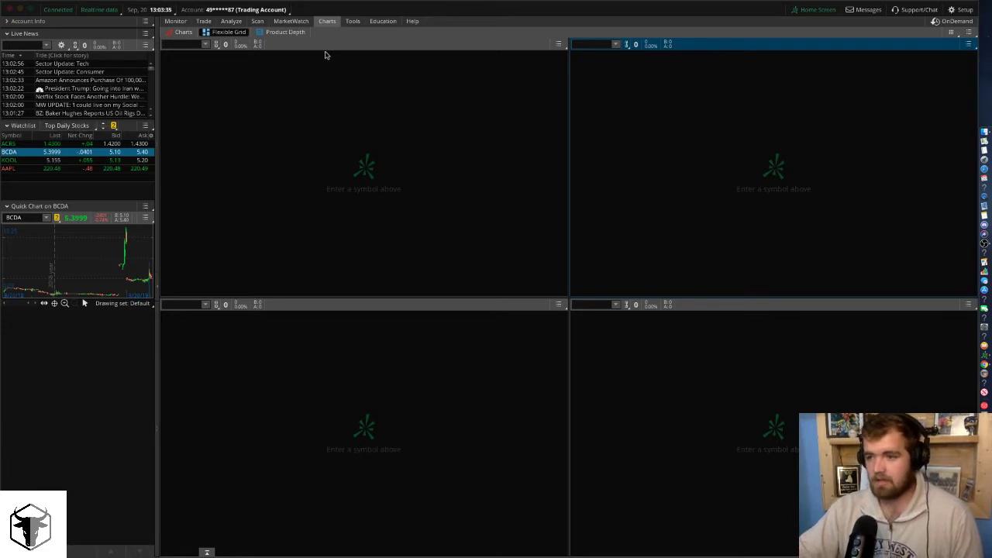
pyautogui.click(49, 127)
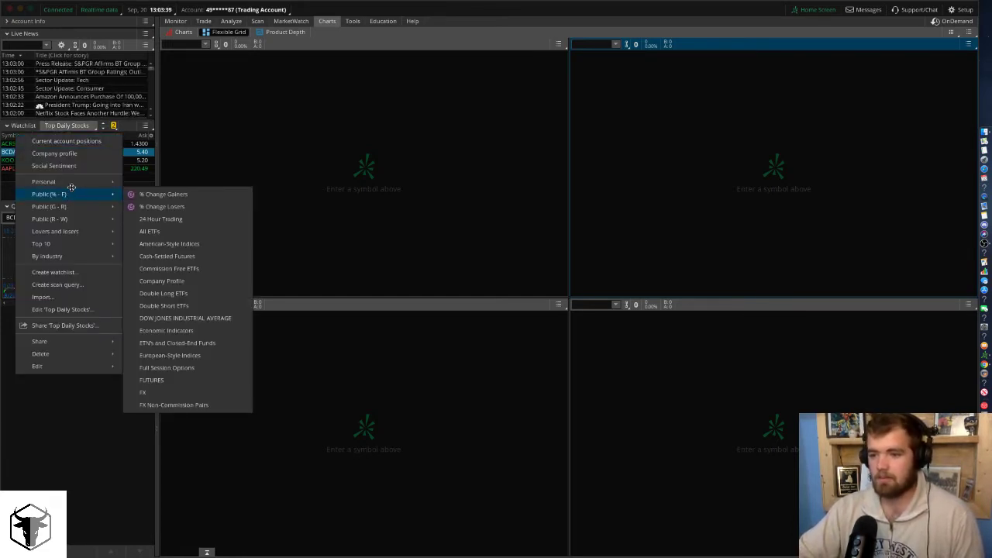
pyautogui.moveTo(74, 181)
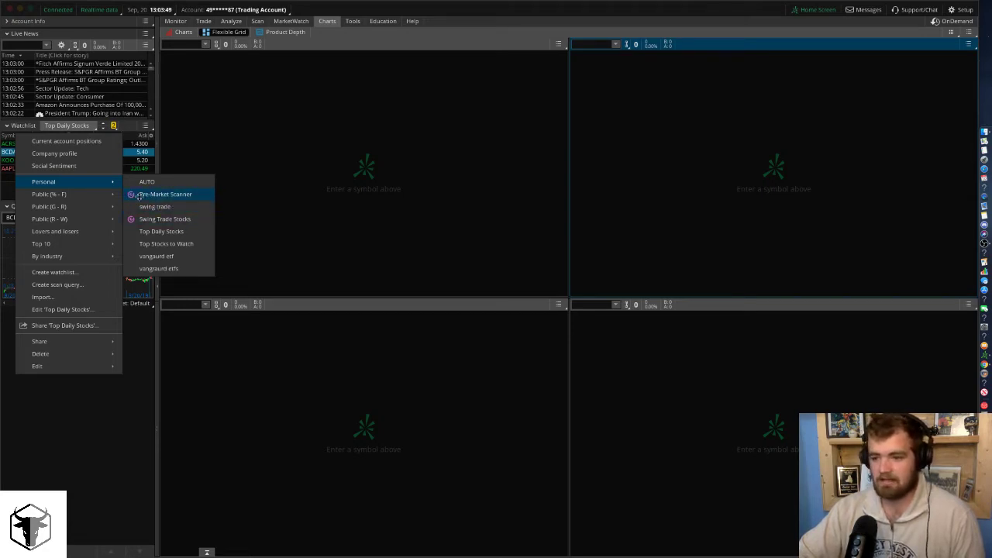
pyautogui.click(166, 194)
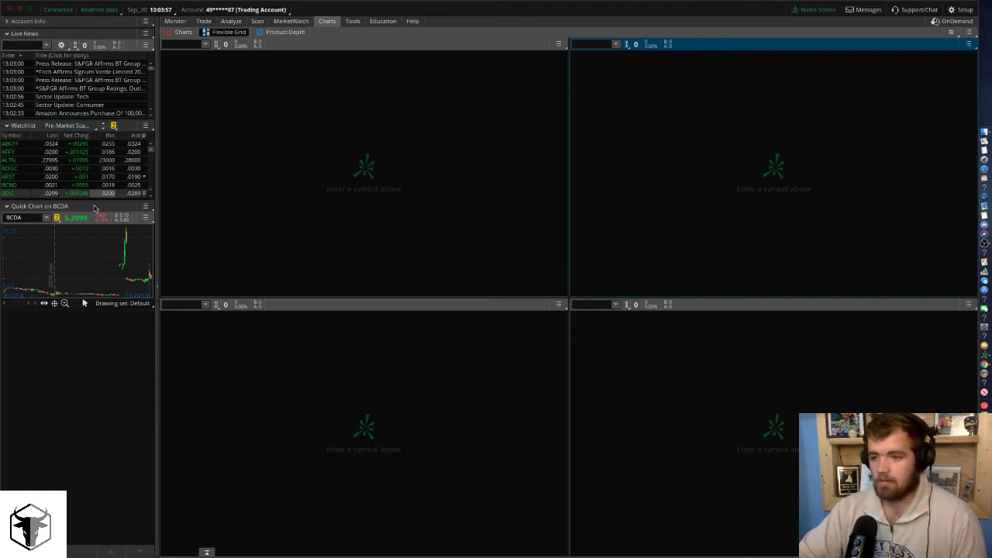
# Replace the Quick Chart gadget with a second Watchlist gadget.
pyautogui.click(146, 207)
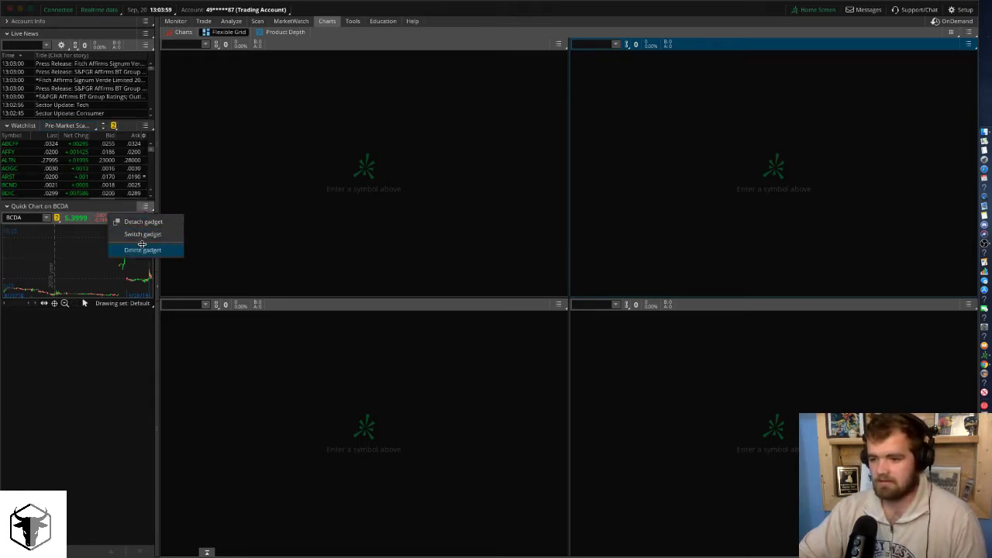
pyautogui.click(141, 248)
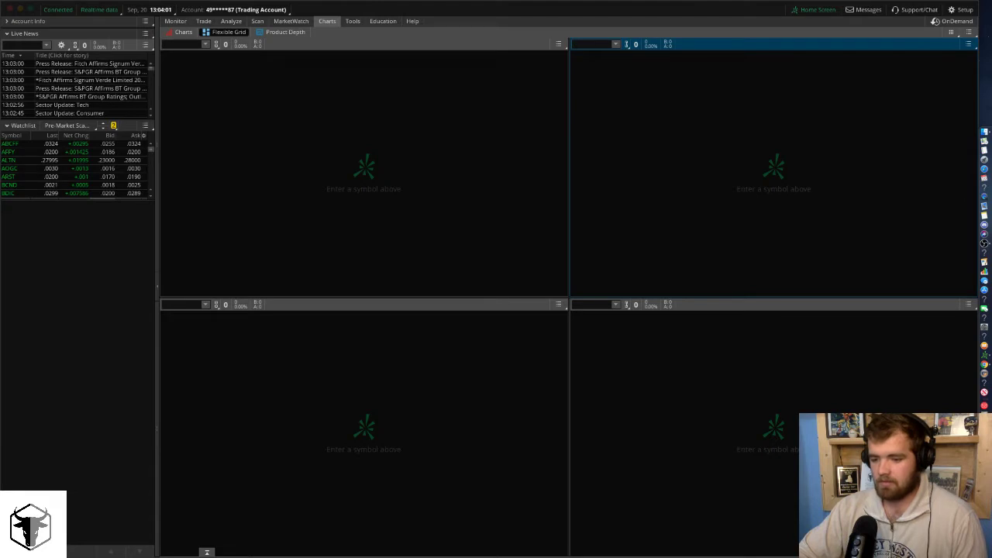
pyautogui.click(99, 416)
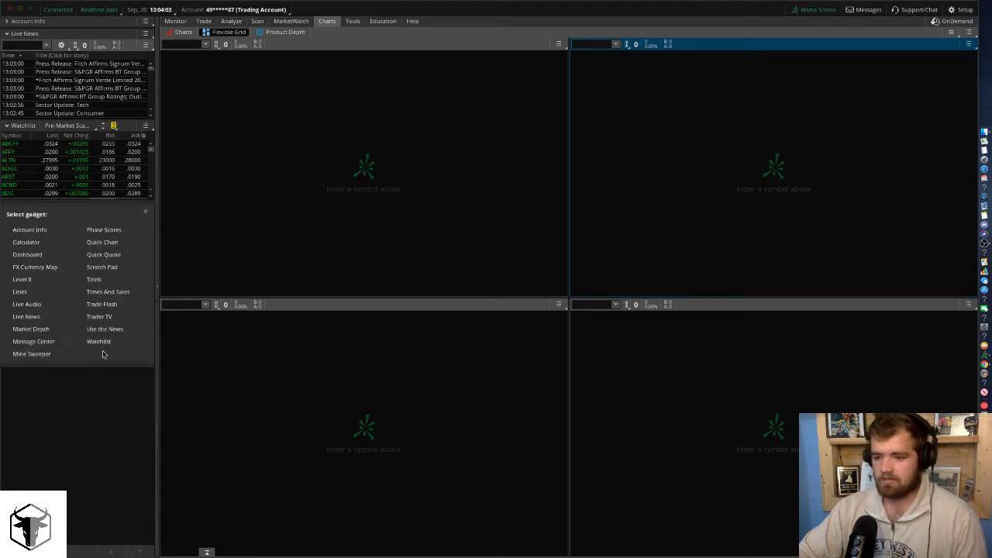
pyautogui.click(101, 342)
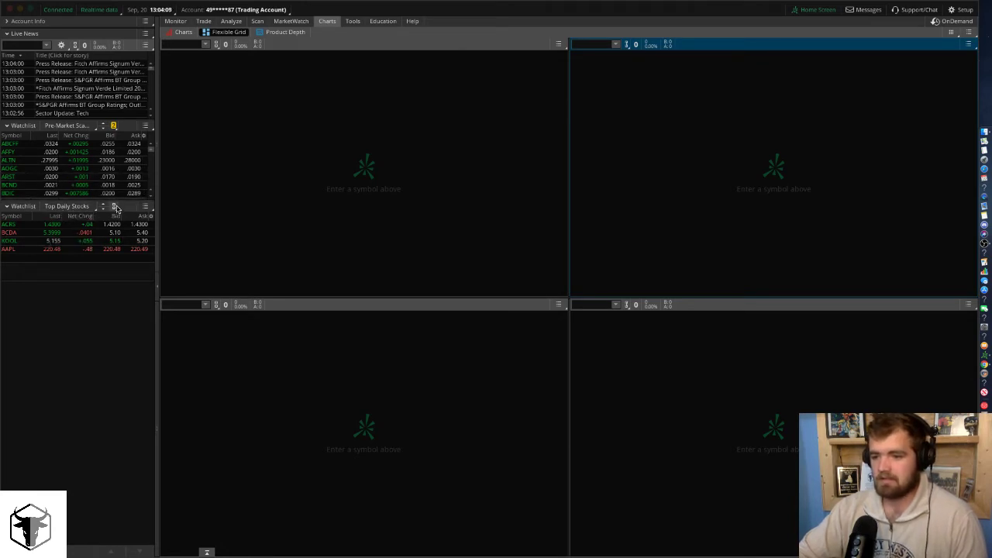
# Link the Pre-Market Scanner watchlist to red and Top Daily Stocks to yellow.
pyautogui.click(112, 127)
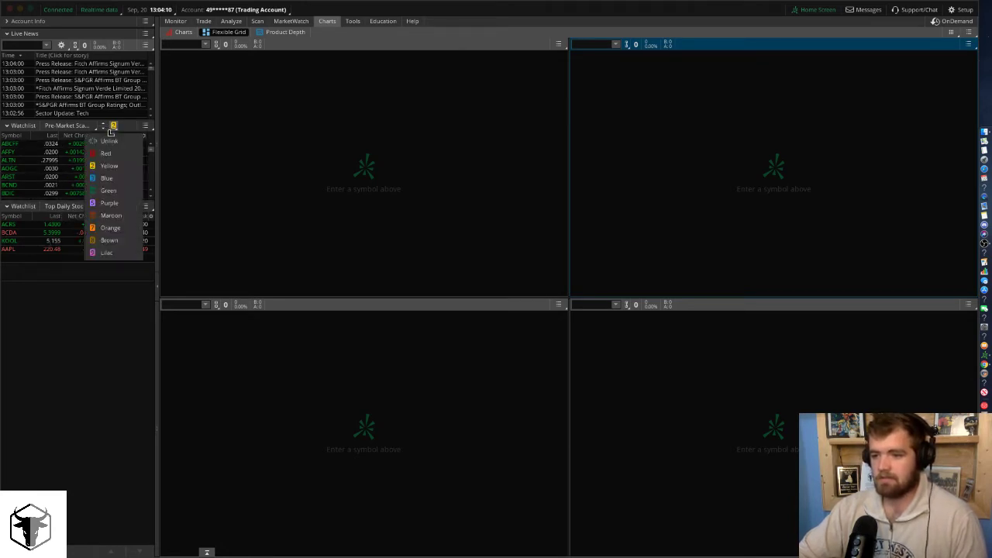
pyautogui.click(106, 152)
pyautogui.click(113, 206)
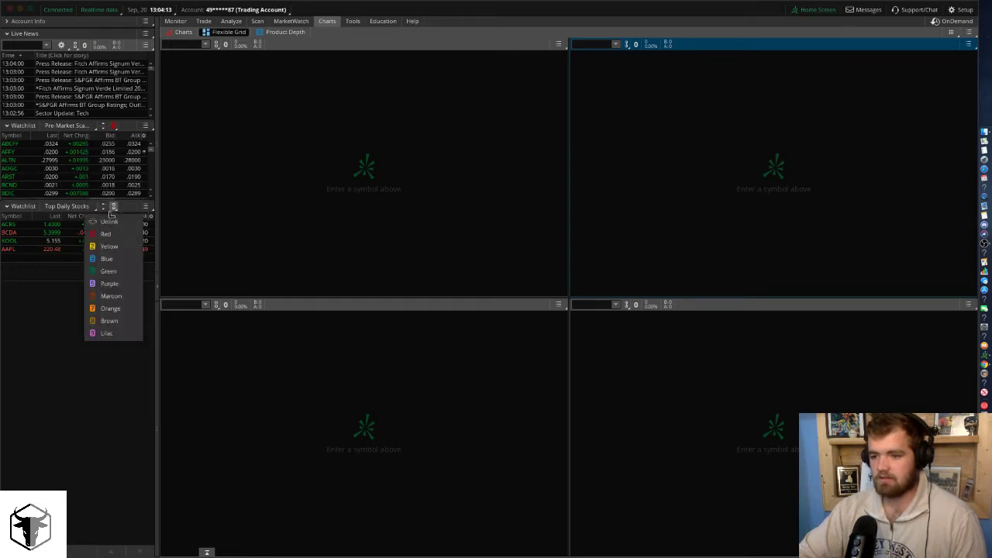
pyautogui.click(107, 245)
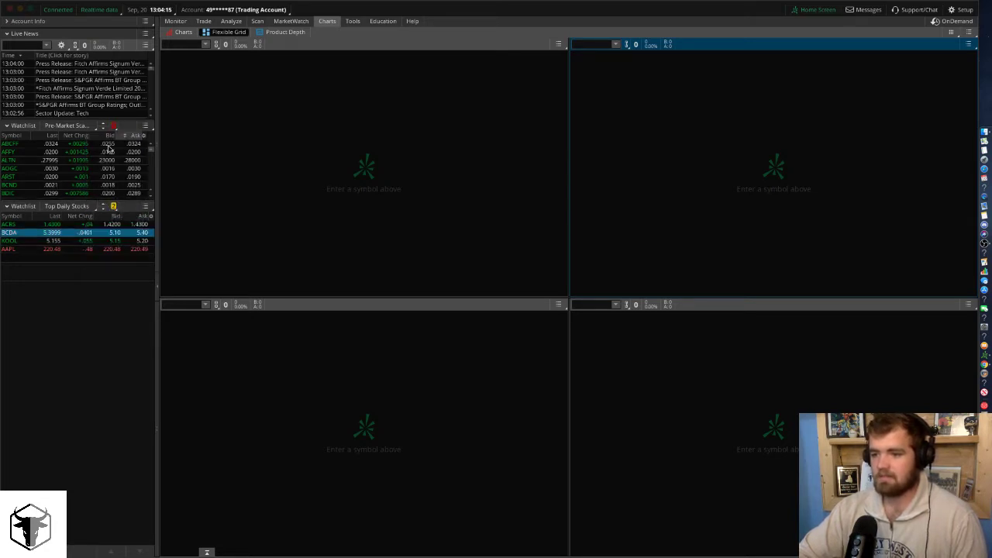
# Assign symbol-link colours to the top-left and top-right charts.
pyautogui.click(217, 44)
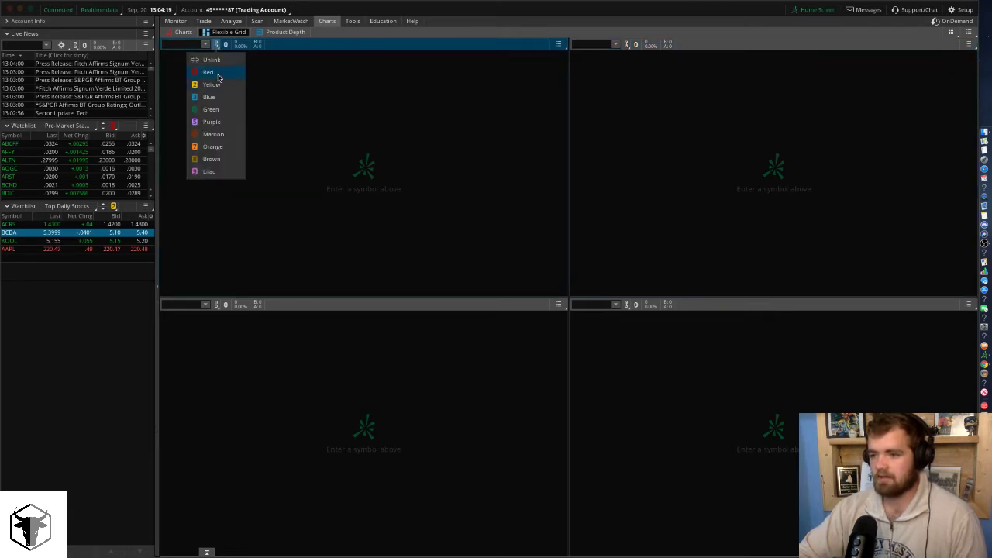
pyautogui.press('Down')
pyautogui.press('Return')
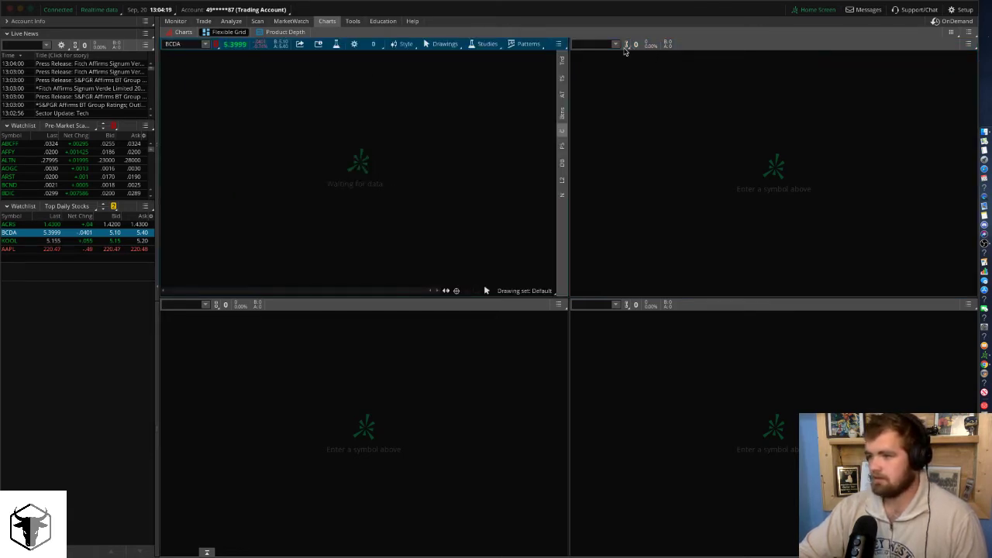
pyautogui.click(627, 45)
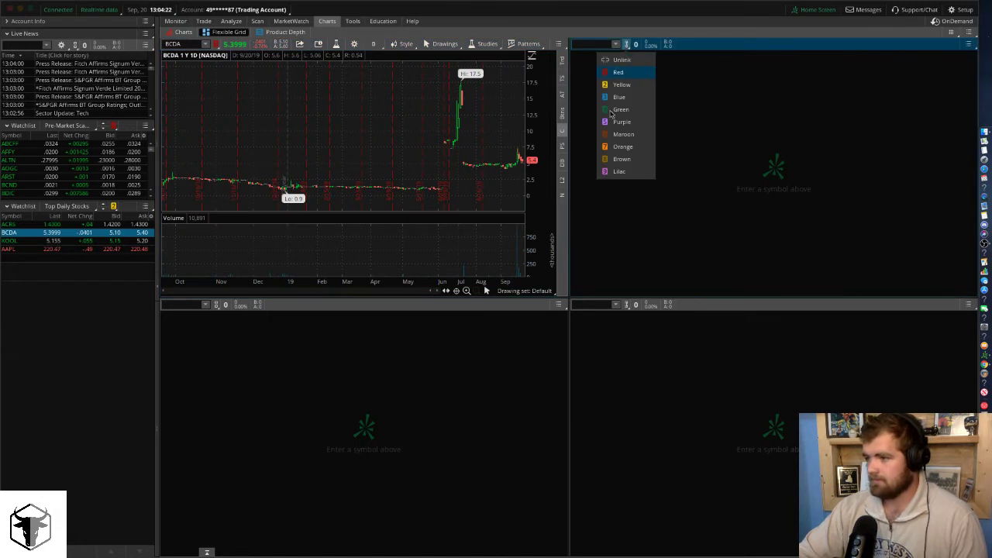
pyautogui.press('Down')
pyautogui.press('Return')
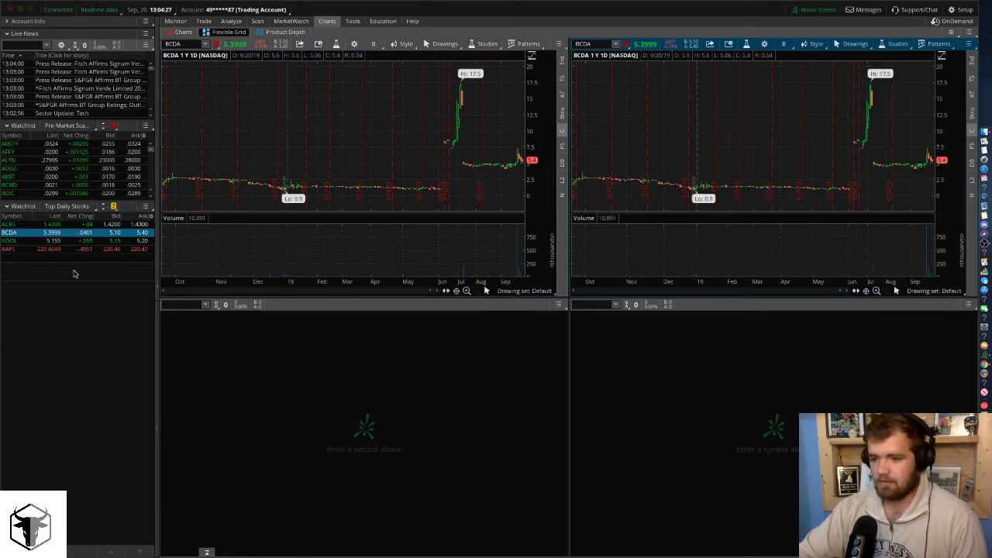
# Link both bottom charts to yellow and load KOOL into them from the watchlist.
pyautogui.click(217, 305)
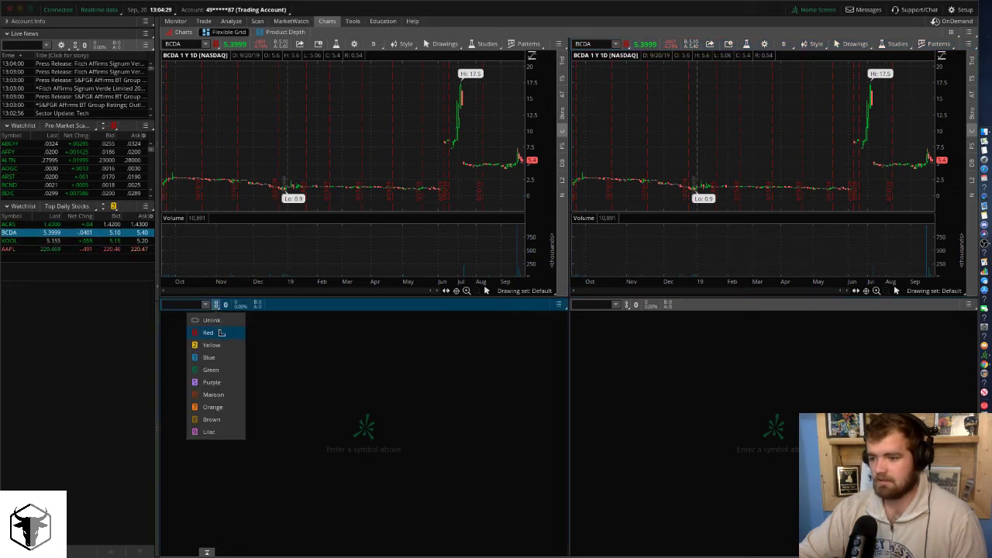
pyautogui.press('Return')
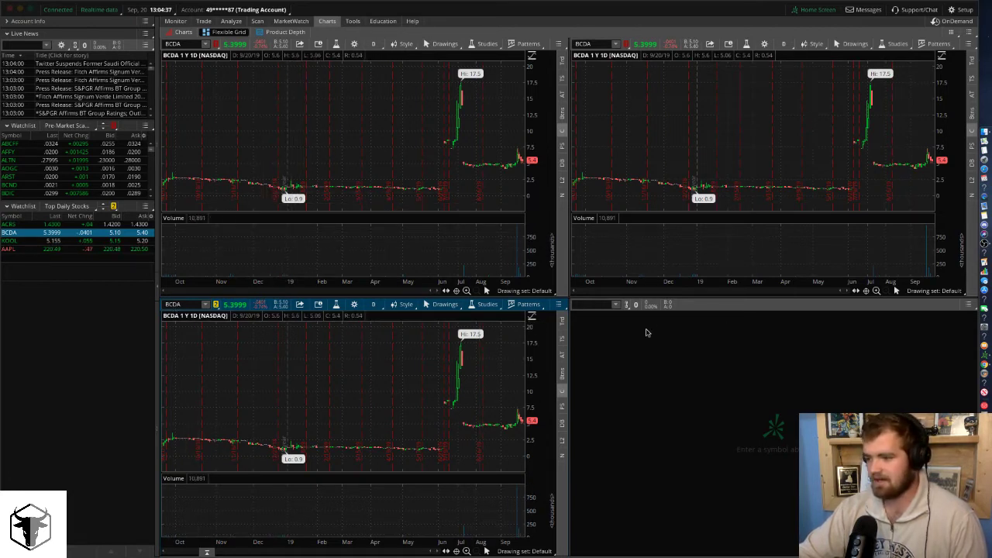
pyautogui.click(626, 305)
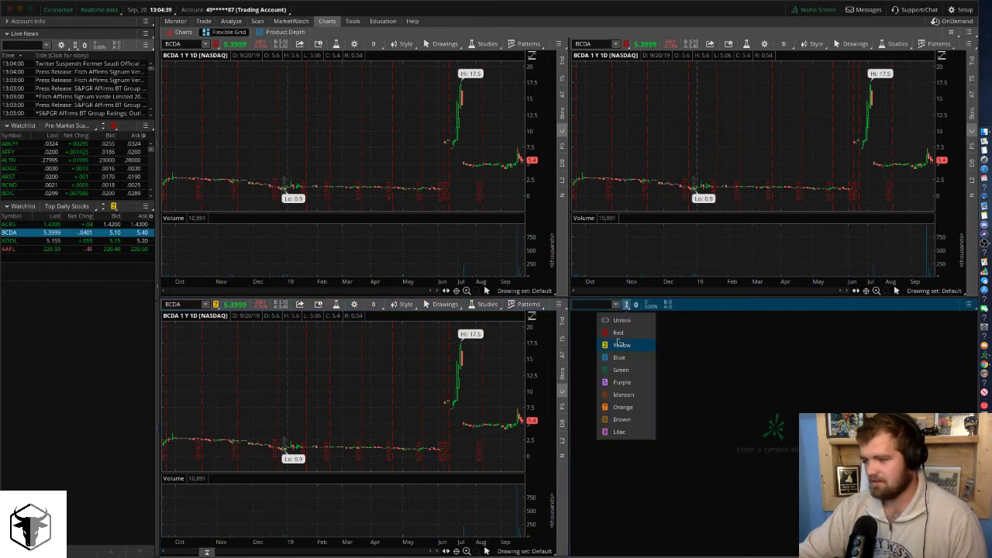
pyautogui.click(619, 346)
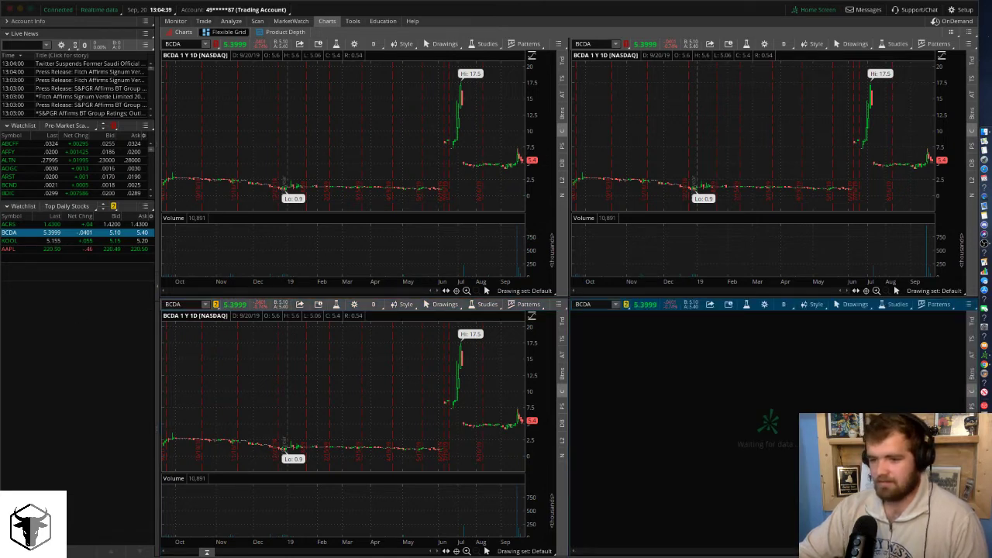
pyautogui.click(9, 241)
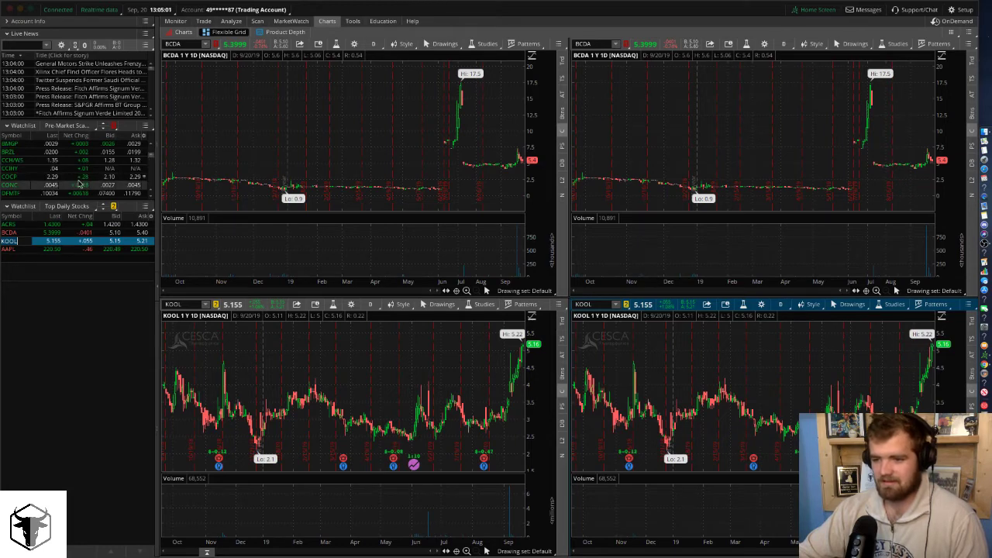
# Load COCP into the top two charts and switch the top-right chart to Active Trader.
pyautogui.click(81, 179)
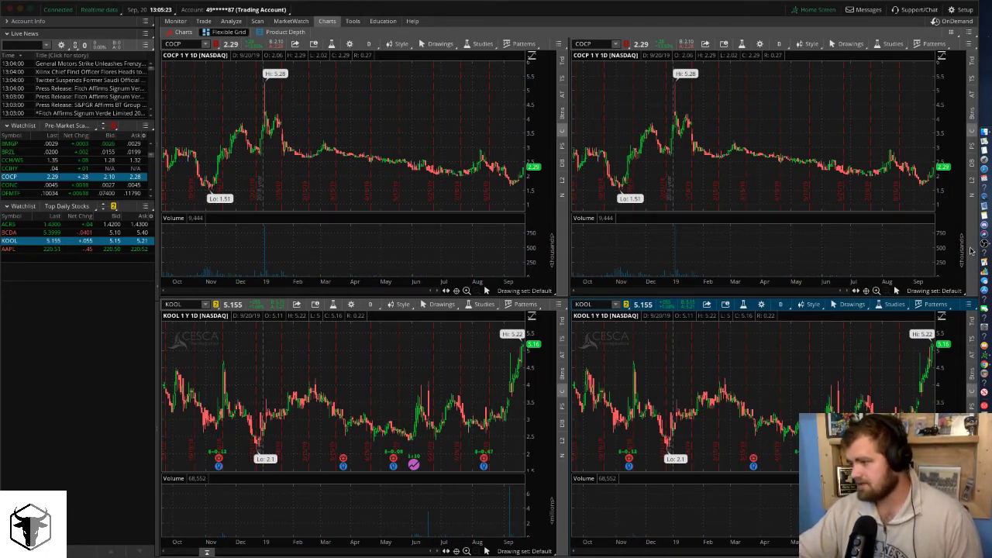
pyautogui.click(974, 95)
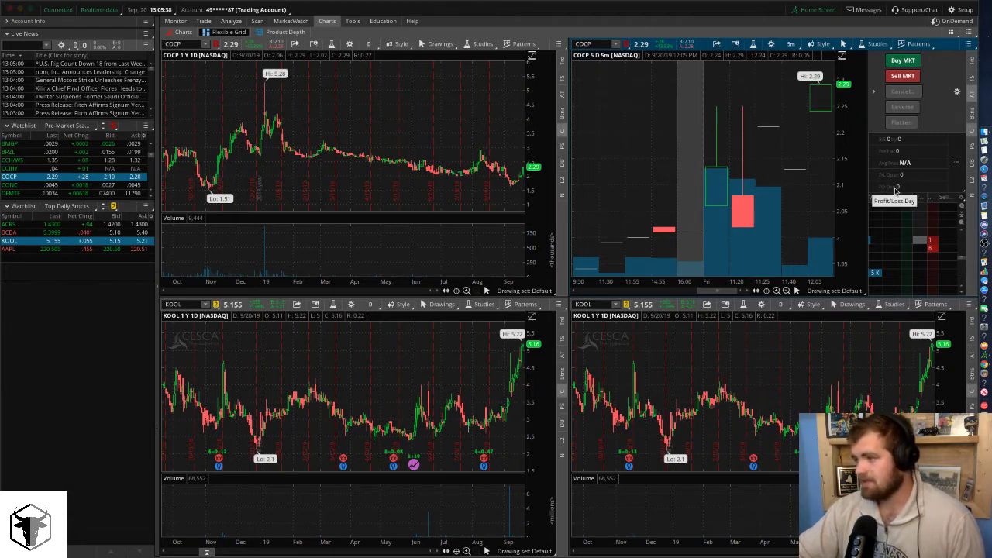
# Switch the bottom-right KOOL chart to Active Trader and widen its 5-minute chart beside the order panel.
pyautogui.click(972, 370)
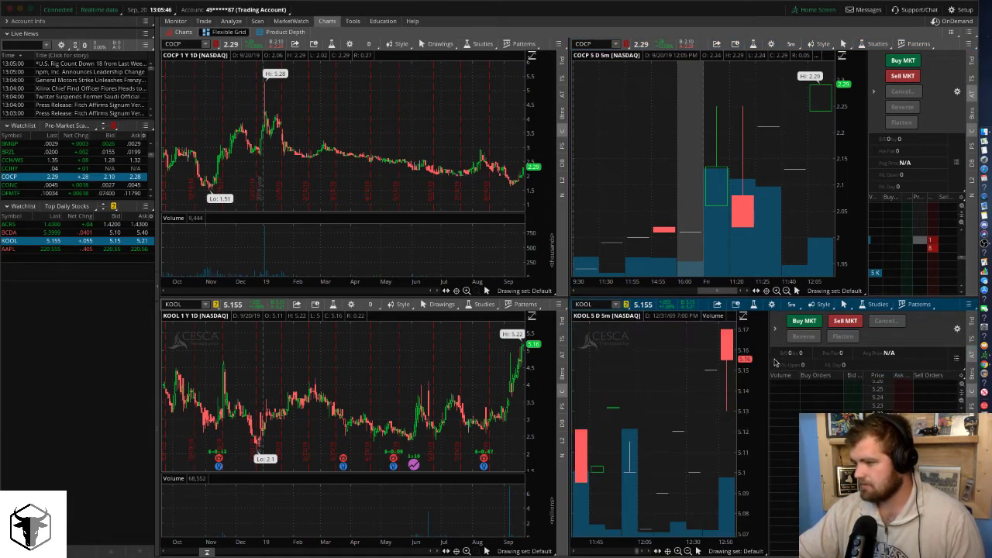
pyautogui.moveTo(768, 357); pyautogui.dragTo(860, 353)
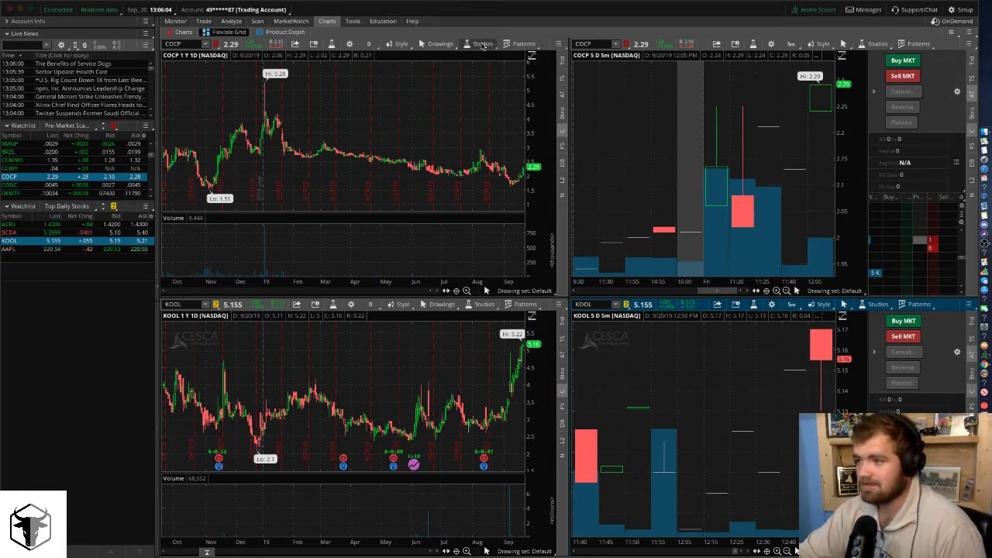
pyautogui.click(482, 43)
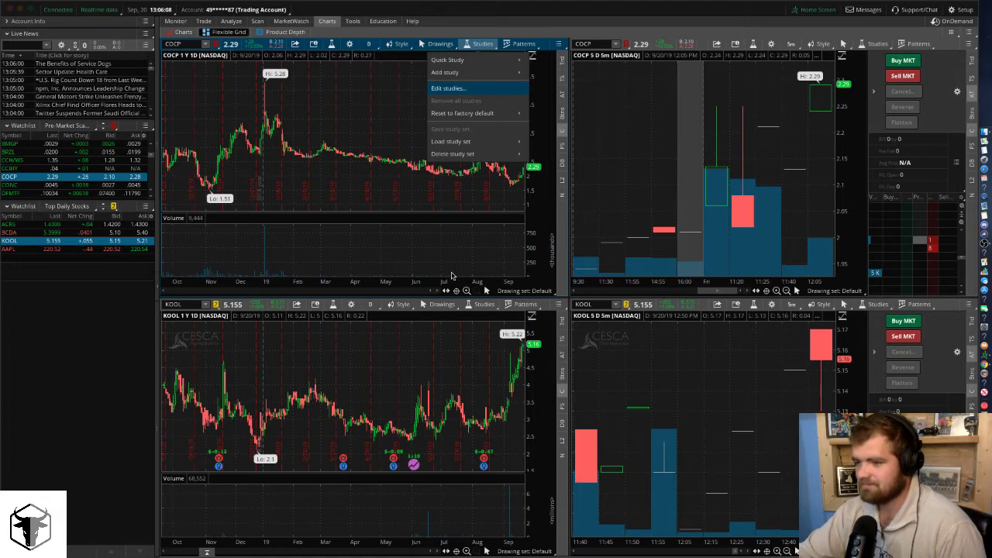
# Add four MovAvgExponential studies to the COCP daily chart via a 'mov' study search.
pyautogui.click(448, 88)
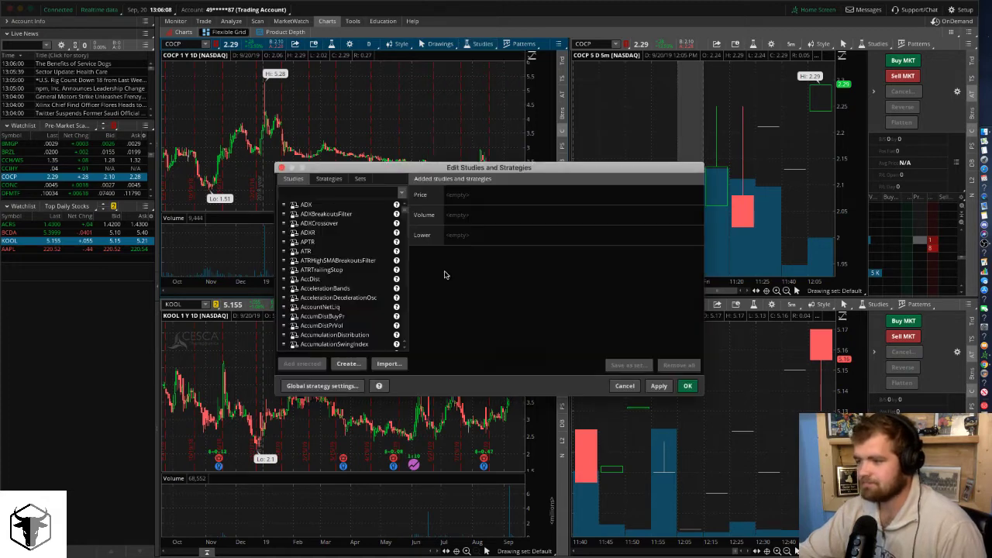
pyautogui.click(359, 192)
pyautogui.write('mov')
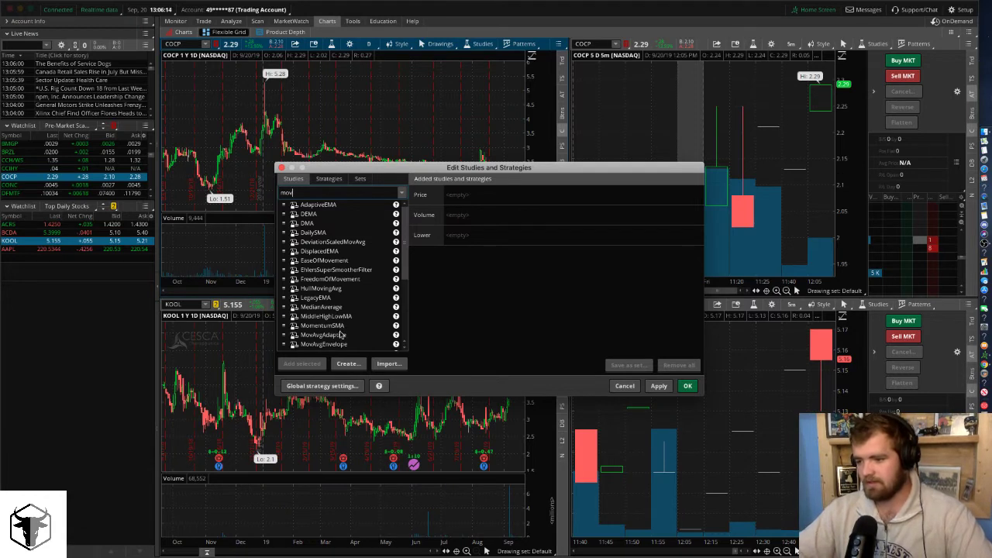
pyautogui.scroll(-2, 331, 310)
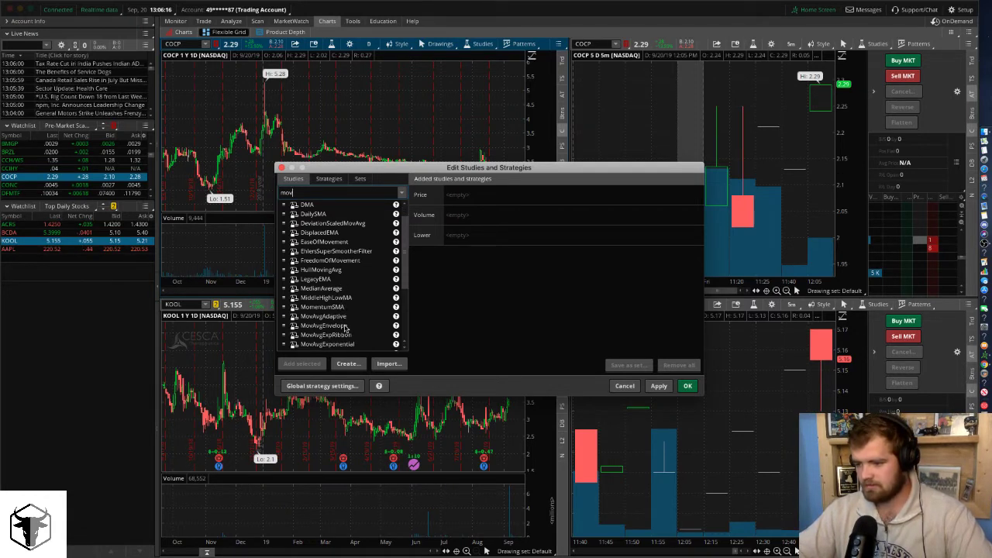
pyautogui.doubleClick(345, 345)
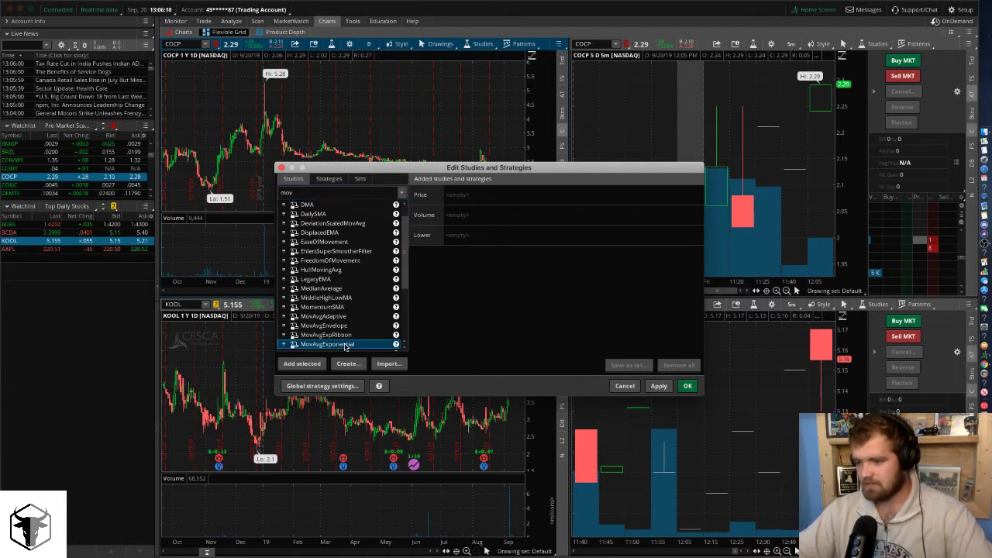
pyautogui.doubleClick(345, 345)
pyautogui.doubleClick(345, 344)
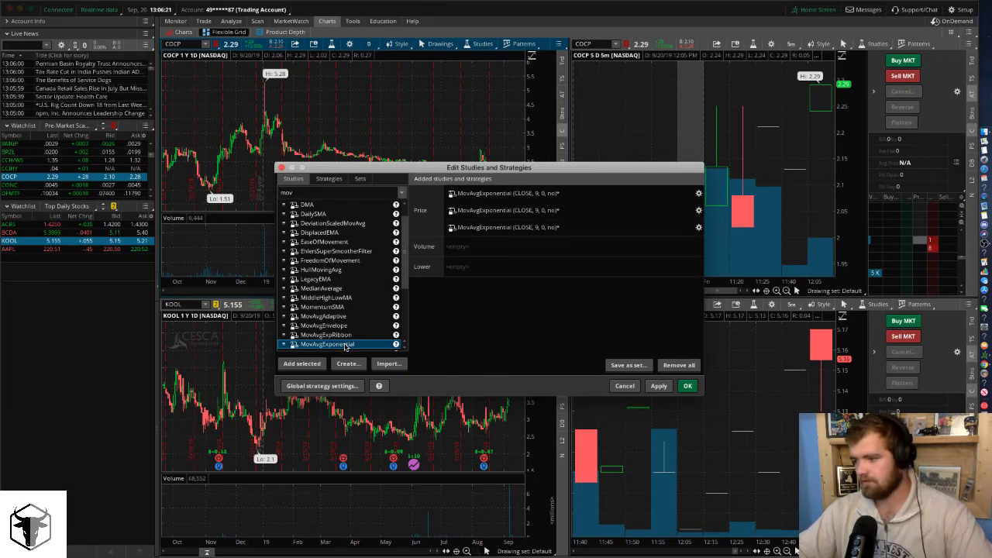
pyautogui.doubleClick(345, 345)
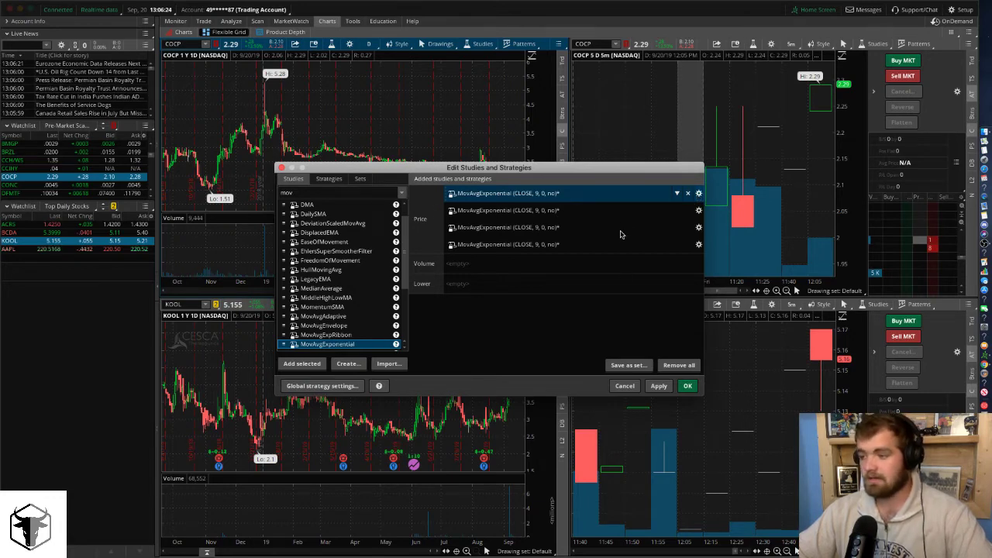
# Change the first EMA's length to 20 and apply the studies to the chart.
pyautogui.click(698, 211)
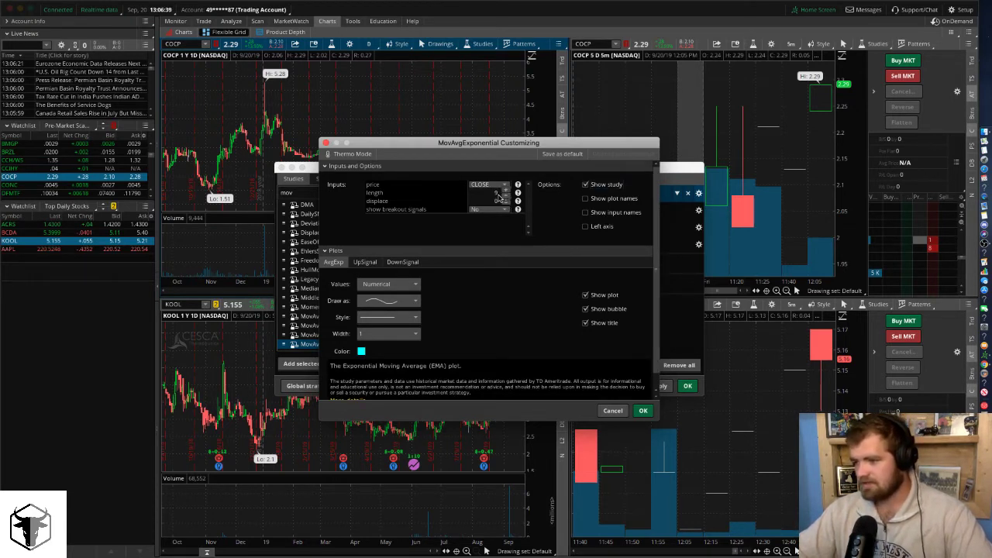
pyautogui.write('9')
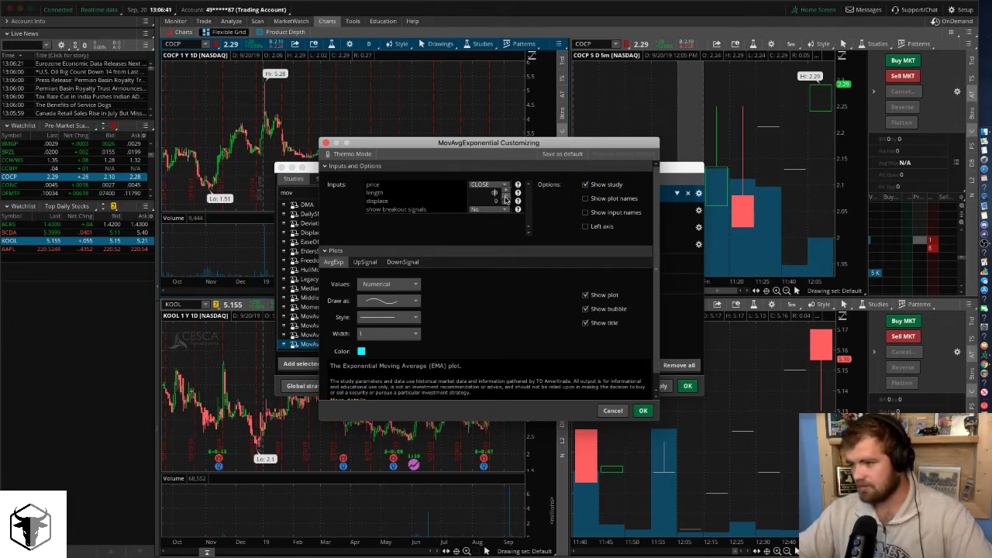
pyautogui.press('BackSpace')
pyautogui.write('20')
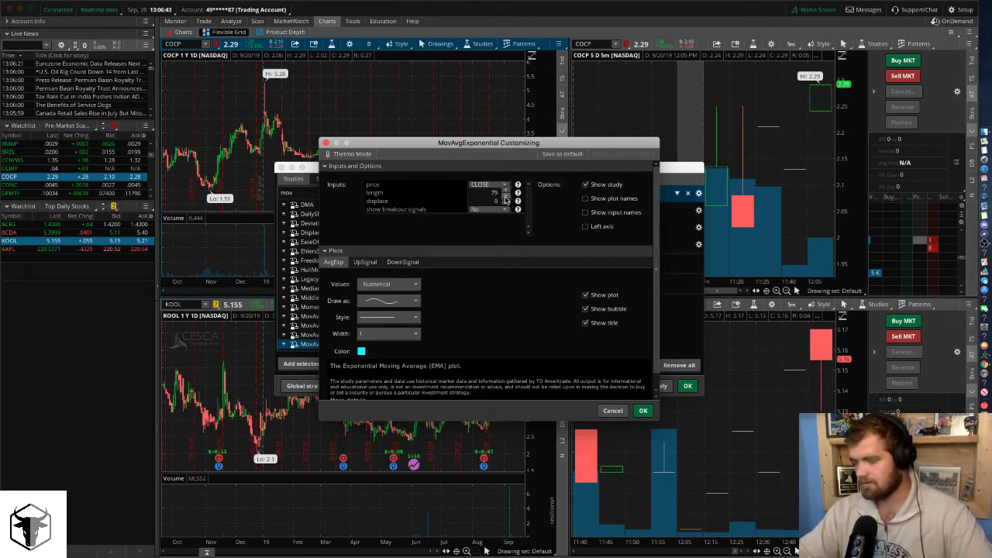
pyautogui.click(642, 410)
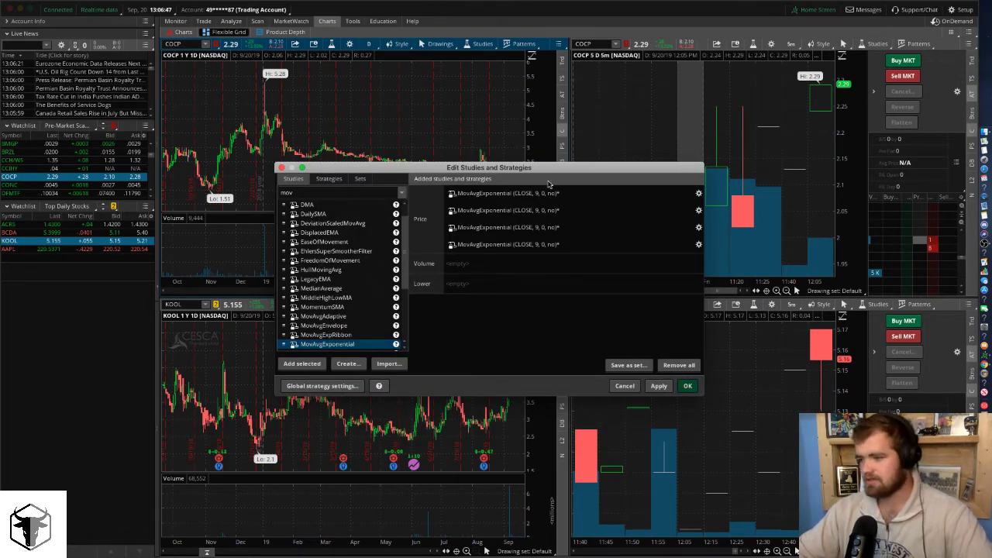
pyautogui.press('Return')
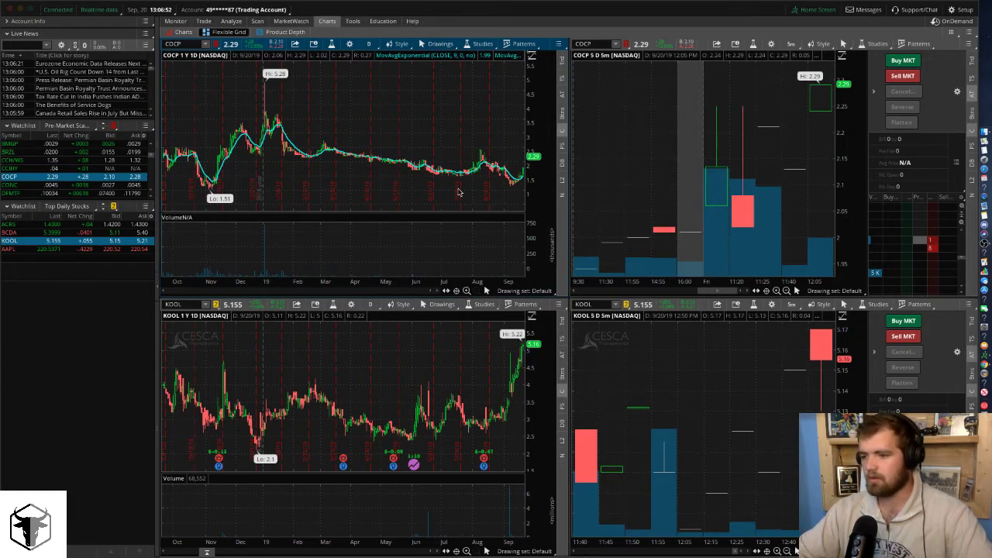
# Load the study set named 'Study set name' onto the COCP daily chart.
pyautogui.click(481, 44)
pyautogui.moveTo(468, 73)
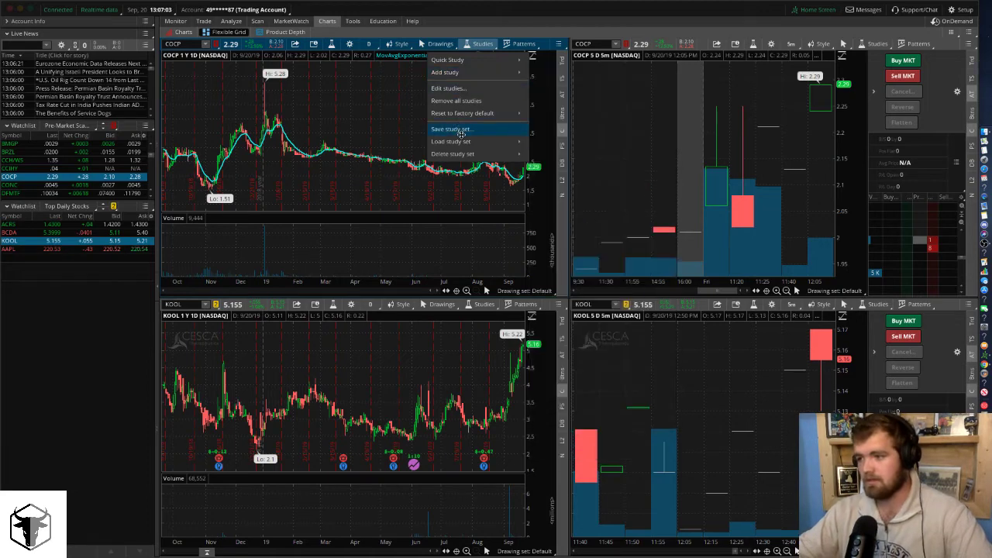
pyautogui.moveTo(461, 137)
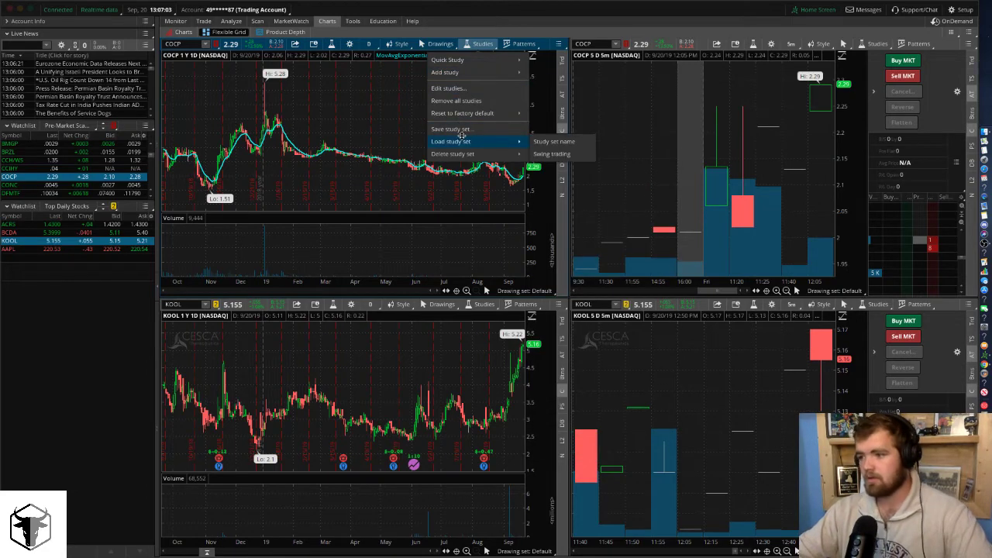
pyautogui.click(549, 142)
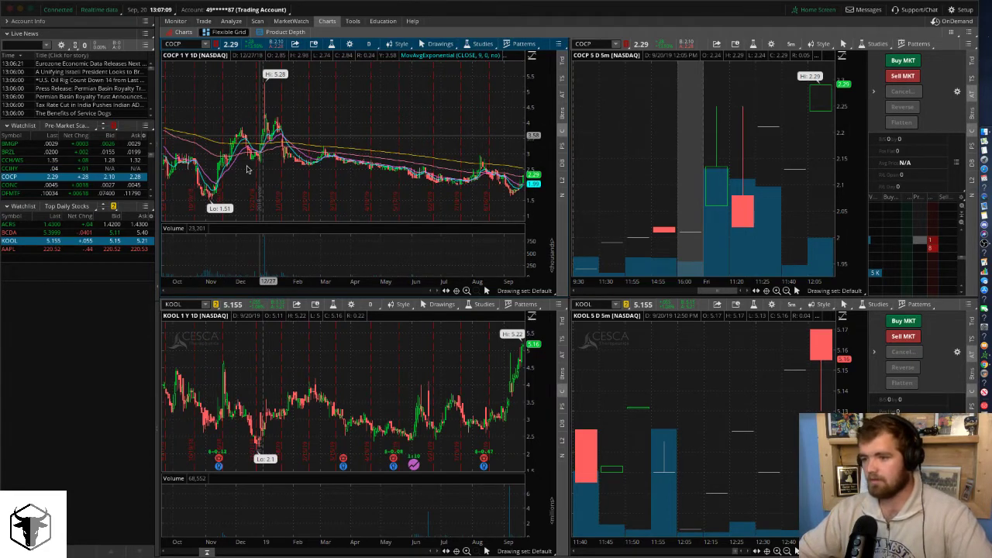
# Save the chart's current studies as a study set named 'Day Trading set'.
pyautogui.click(491, 44)
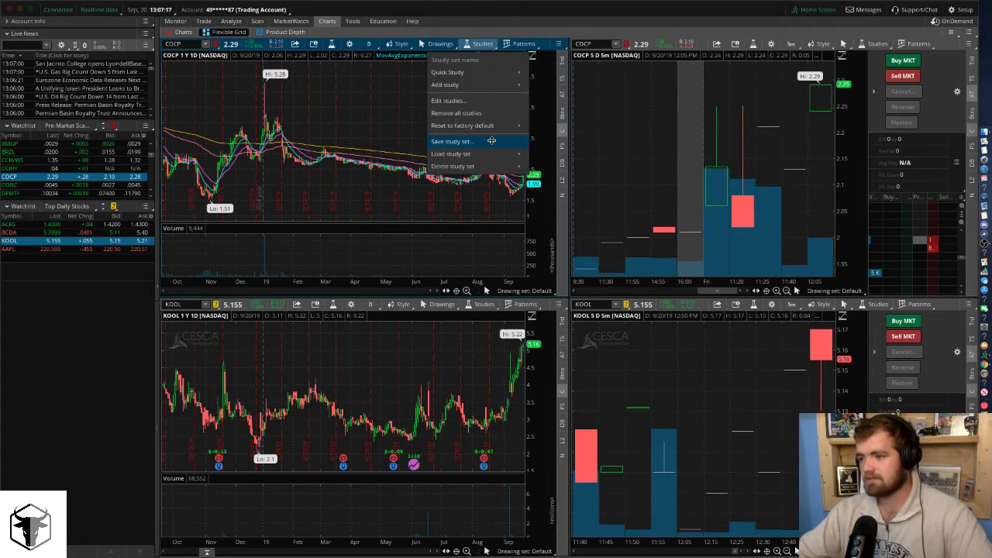
pyautogui.click(491, 141)
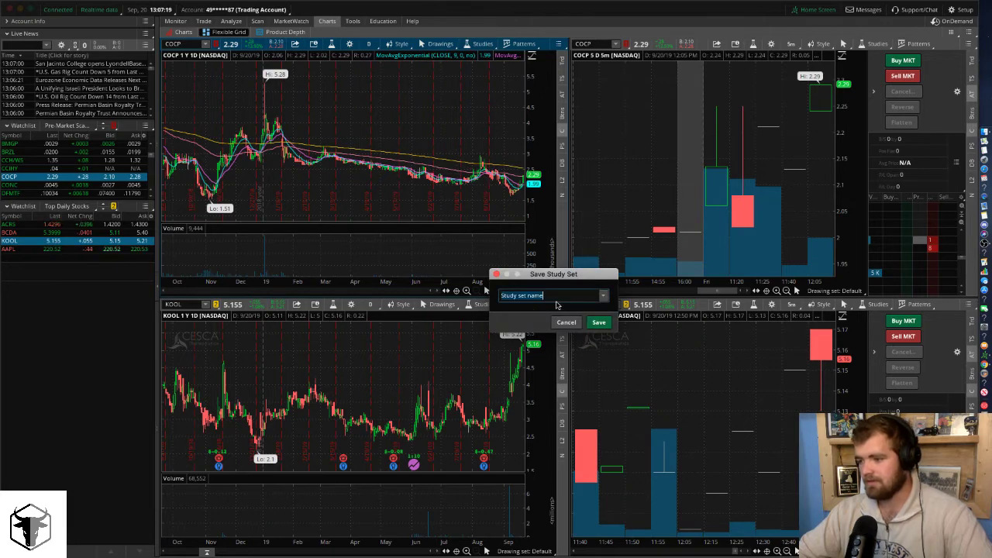
pyautogui.write('Day')
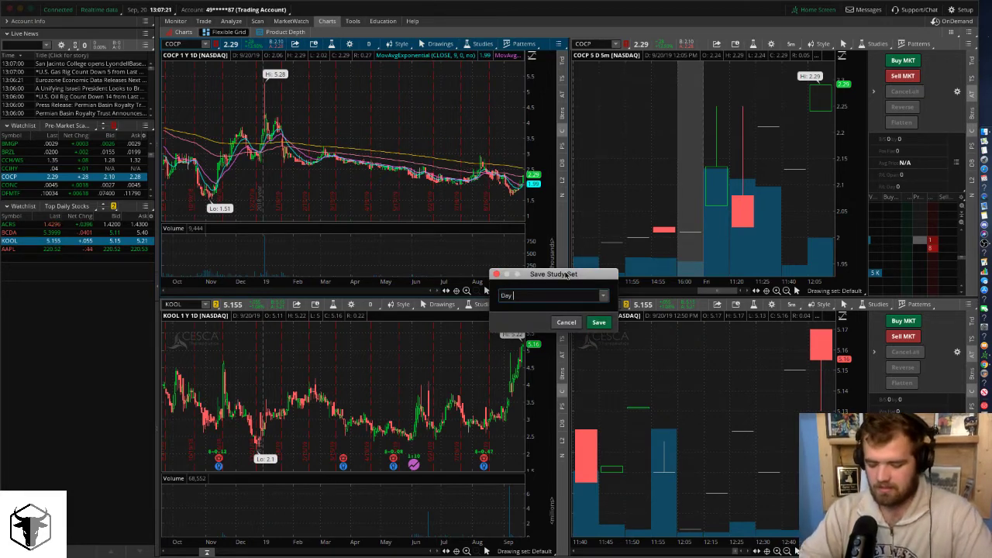
pyautogui.write(' Trading set')
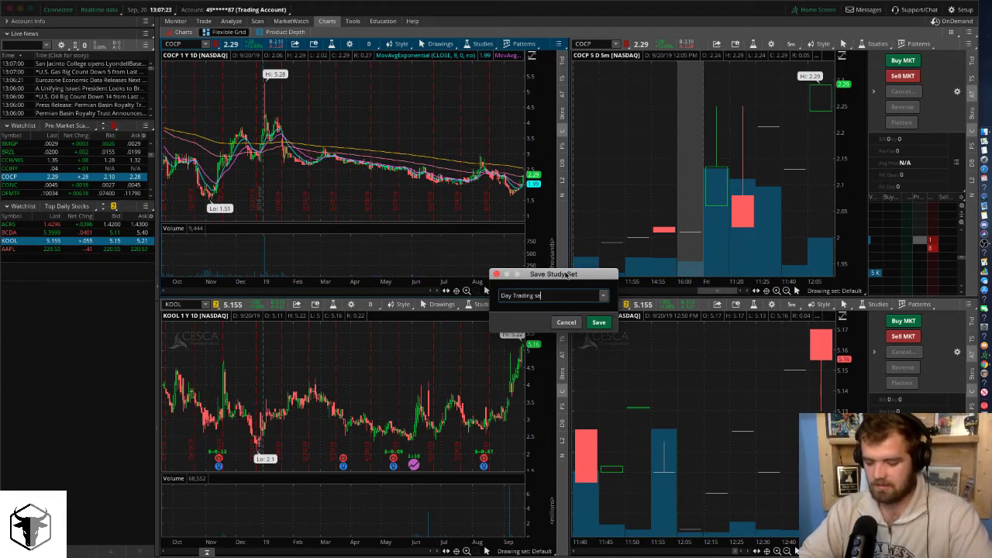
pyautogui.click(604, 324)
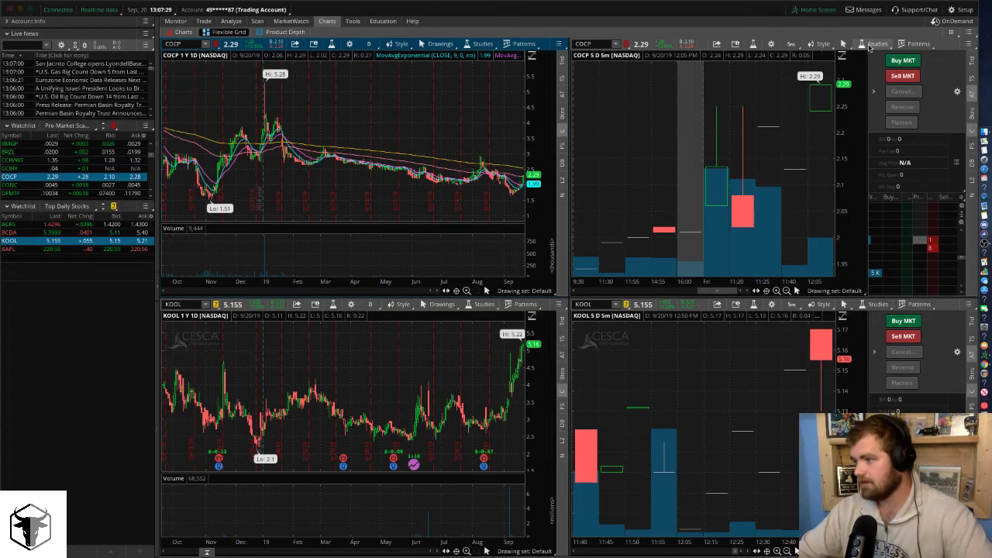
# Apply the Day Trading study set to the COCP 5-minute and KOOL daily charts.
pyautogui.click(874, 44)
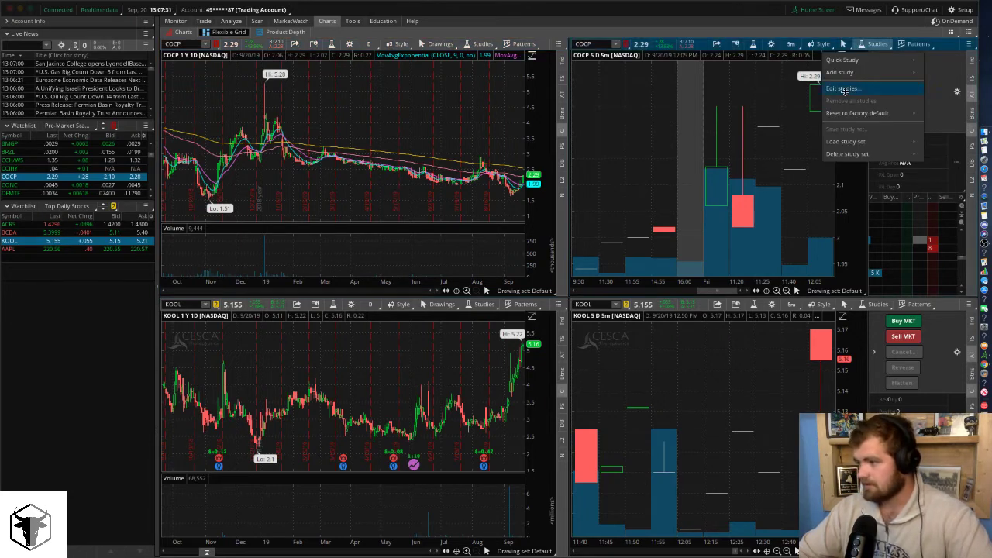
pyautogui.moveTo(850, 142)
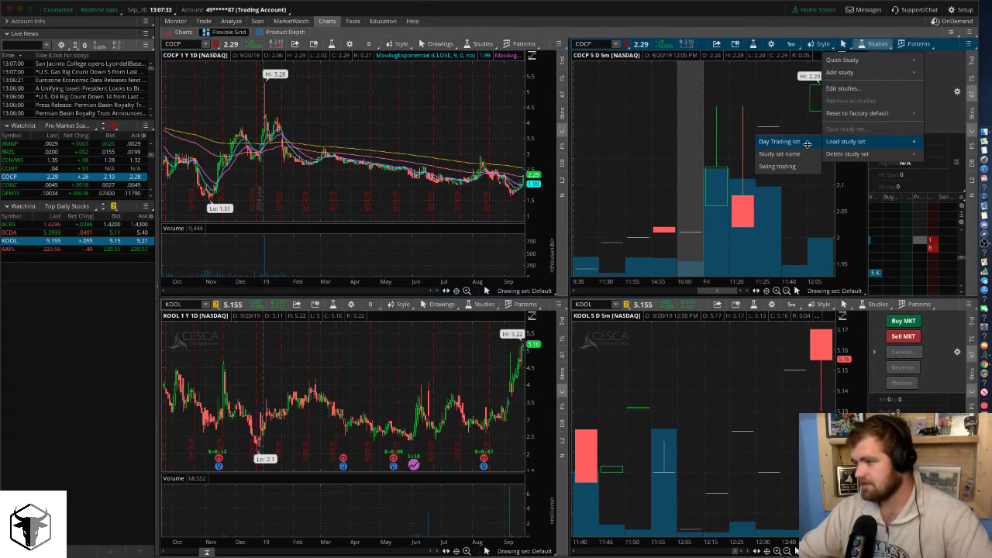
pyautogui.click(780, 142)
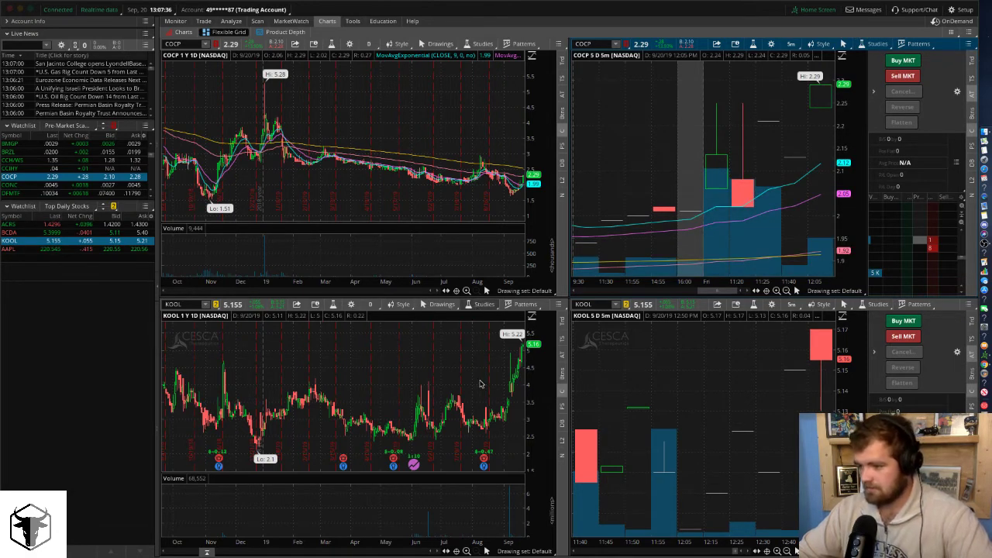
pyautogui.click(482, 304)
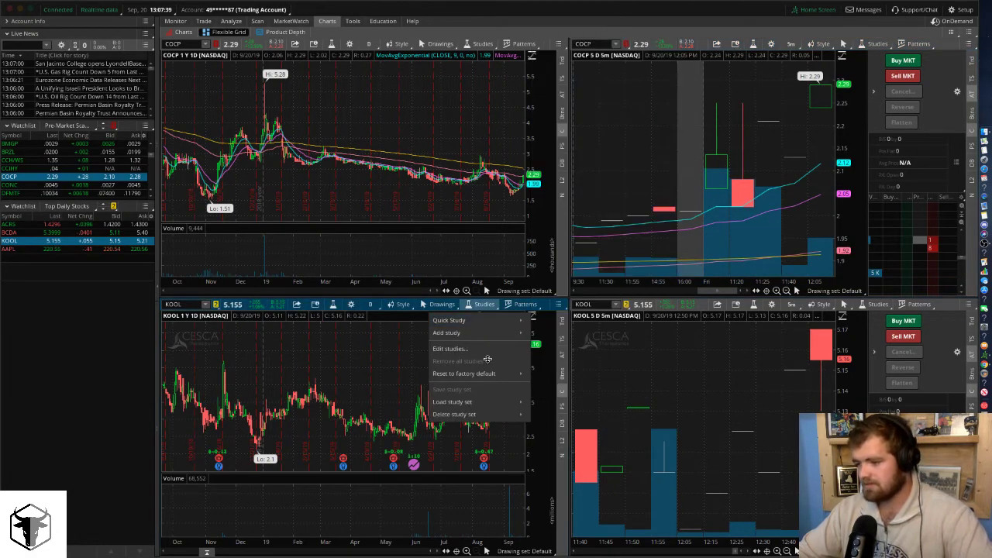
pyautogui.moveTo(480, 401)
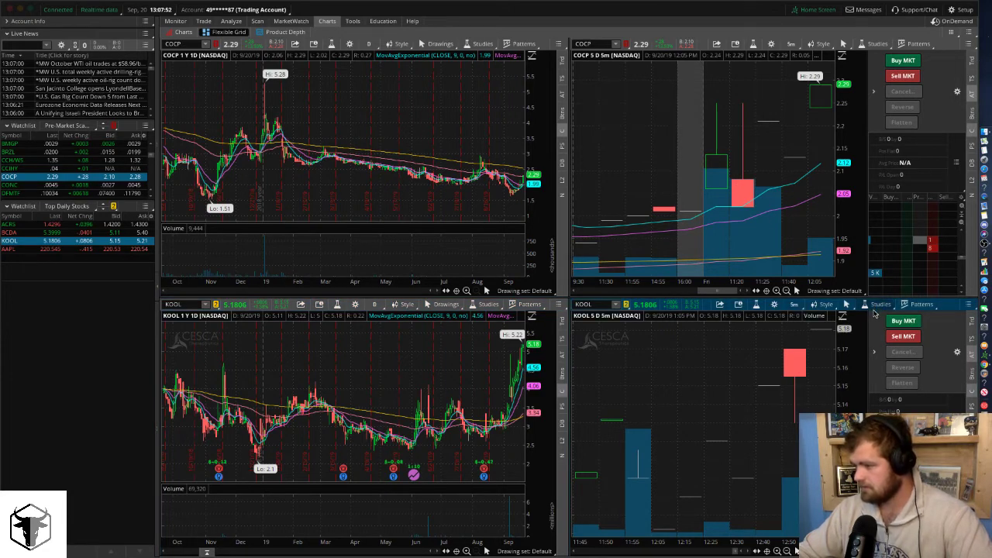
# Load the Day Trading set onto the KOOL 5-minute chart and zoom out to several days.
pyautogui.click(878, 305)
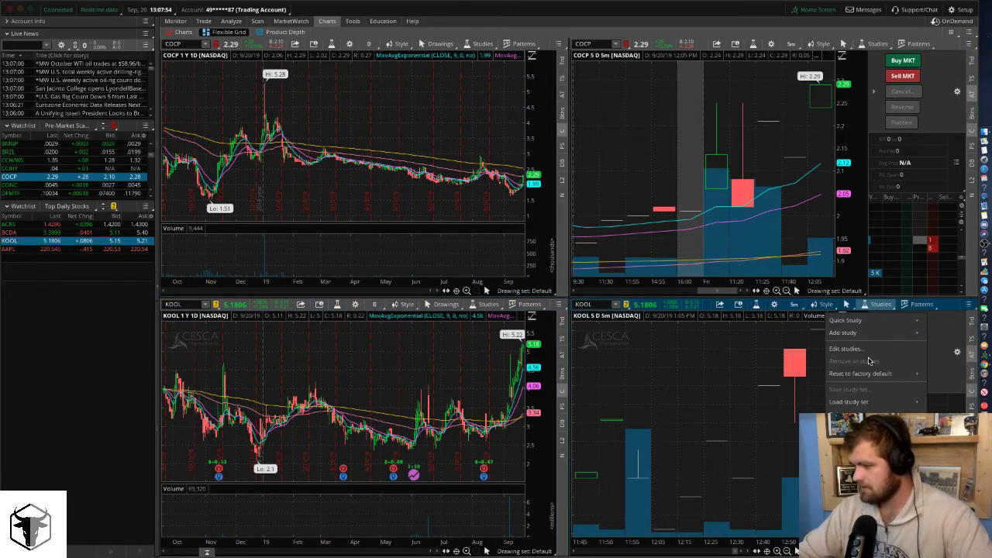
pyautogui.moveTo(860, 404)
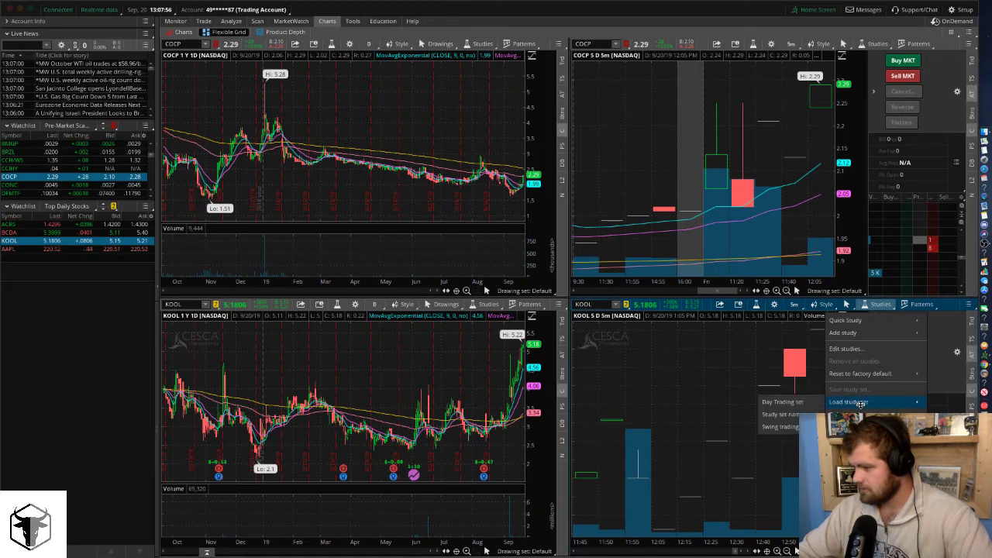
pyautogui.click(803, 402)
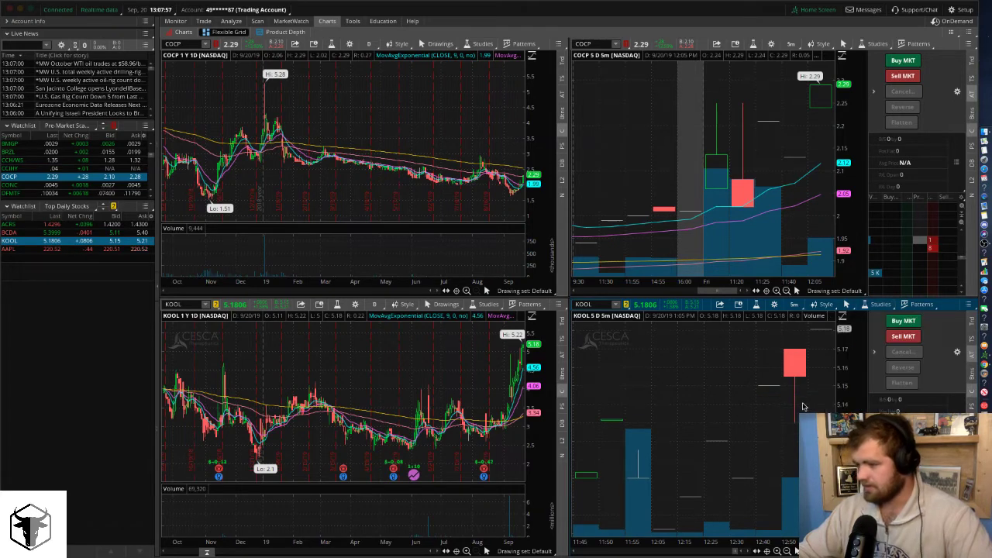
pyautogui.click(777, 550)
pyautogui.click(777, 551)
pyautogui.click(777, 550)
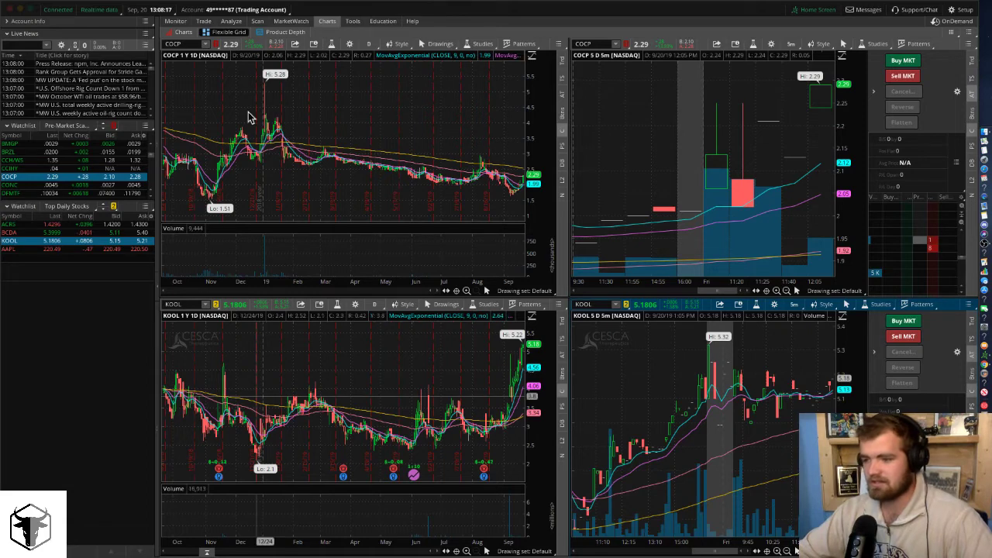
# Set the COCP and KOOL charts to 1 D : 1m and enter AAPL as the top-left symbol.
pyautogui.click(369, 45)
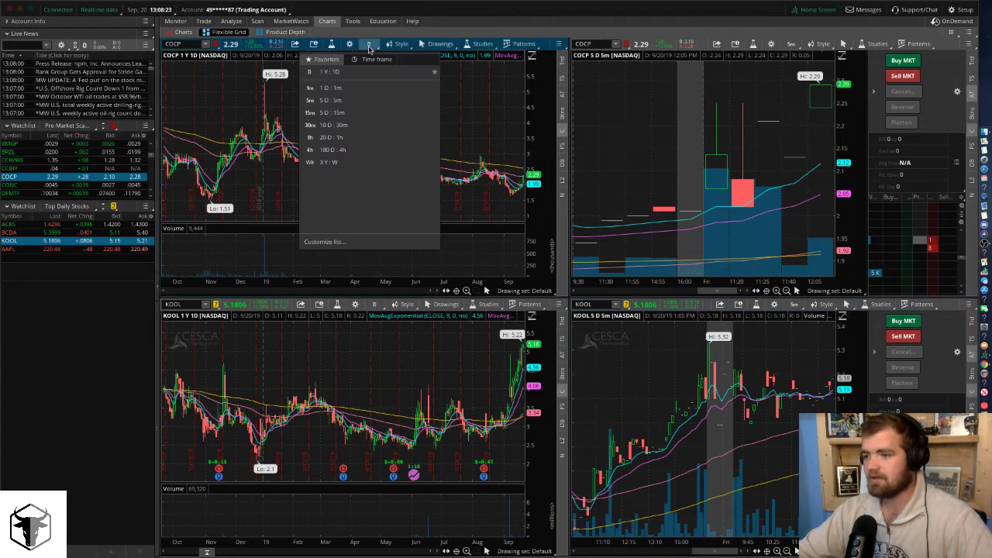
pyautogui.click(360, 89)
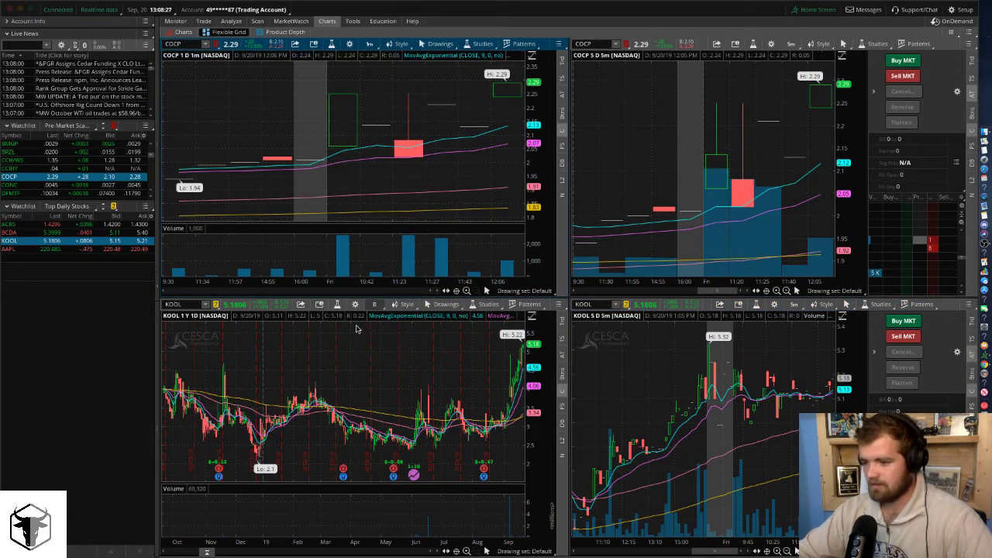
pyautogui.click(374, 304)
pyautogui.click(346, 349)
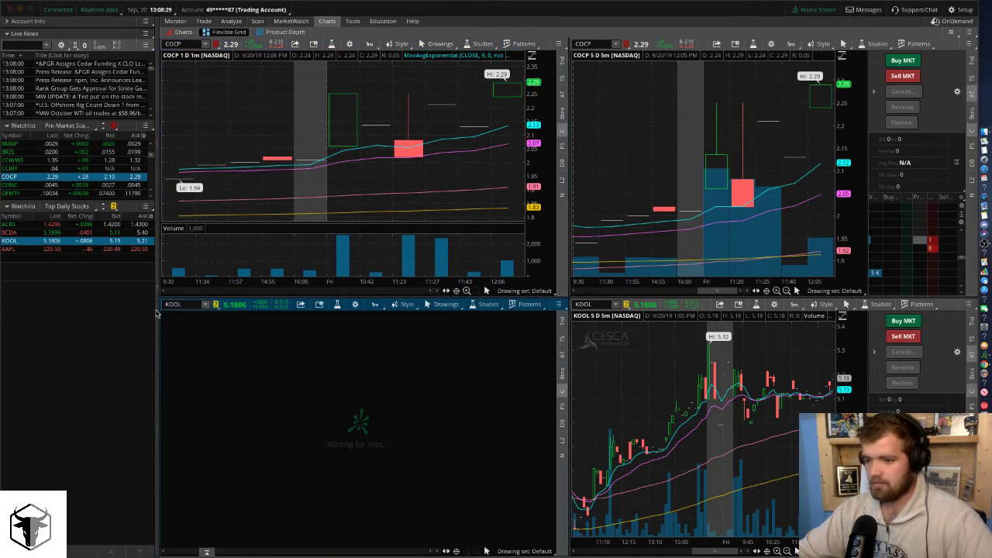
pyautogui.click(226, 159)
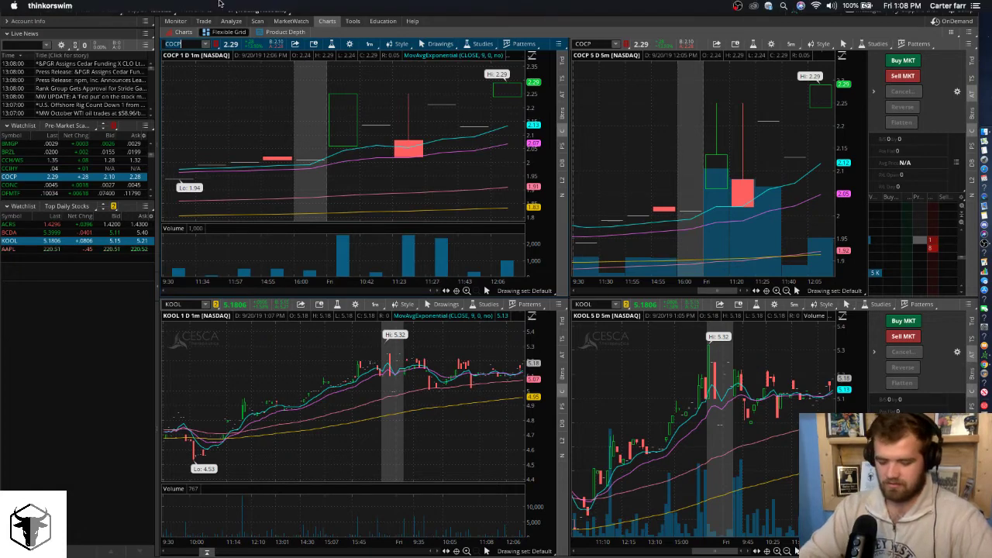
pyautogui.write('AAPL')
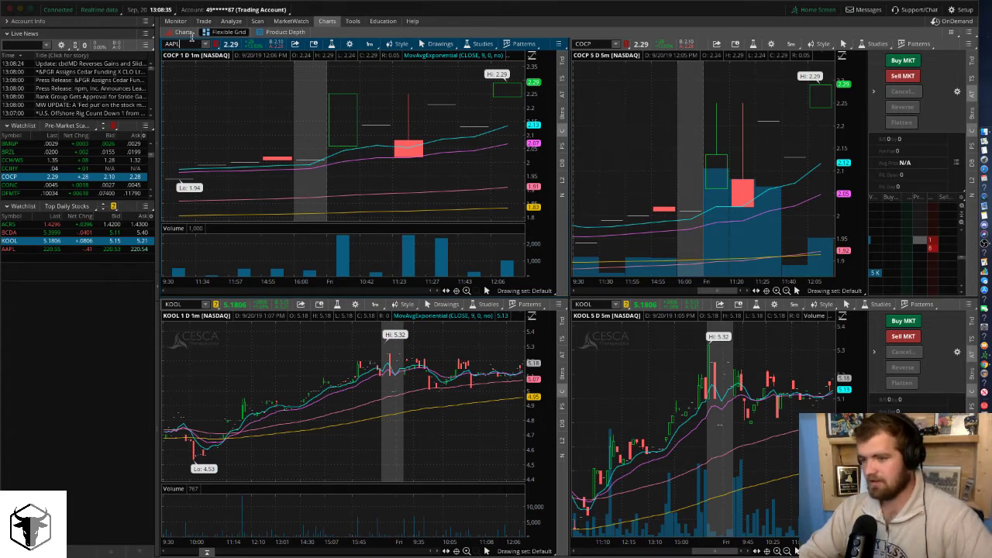
# Confirm AAPL as the symbol shown in both top charts.
pyautogui.press('Return')
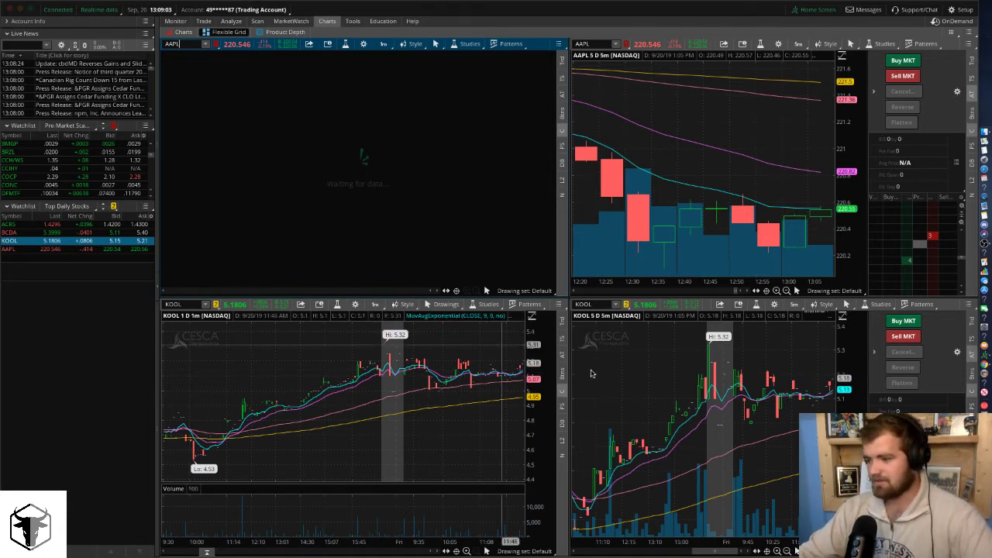
# Set the top-right AAPL chart to 5 D : 5m and zoom out to five full days.
pyautogui.click(799, 44)
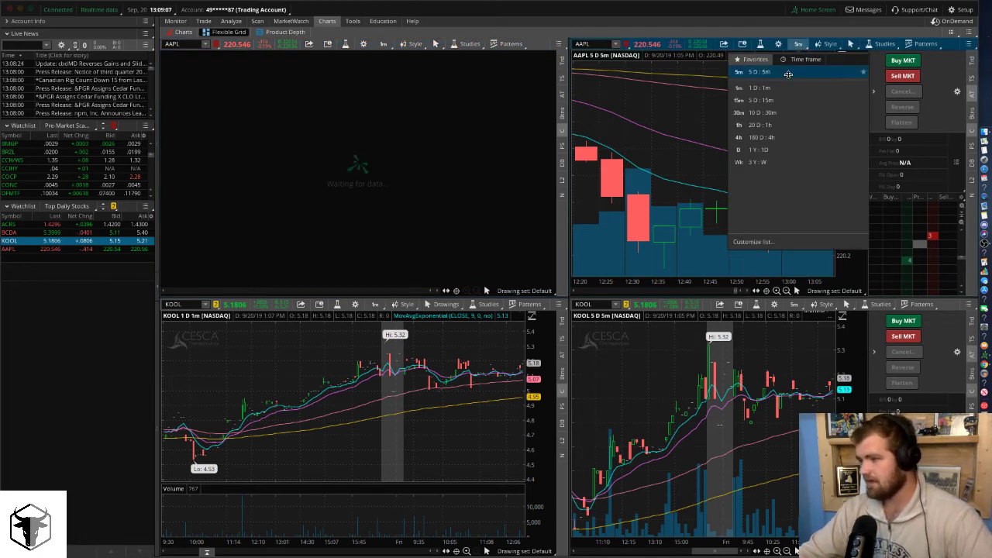
pyautogui.click(788, 72)
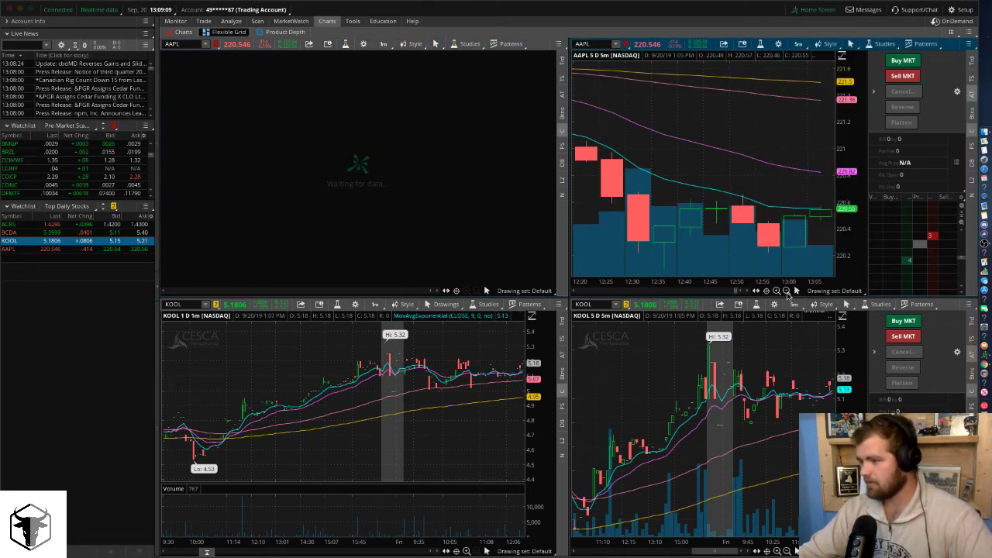
pyautogui.click(787, 290)
pyautogui.click(787, 291)
pyautogui.click(787, 290)
pyautogui.click(787, 291)
pyautogui.click(787, 290)
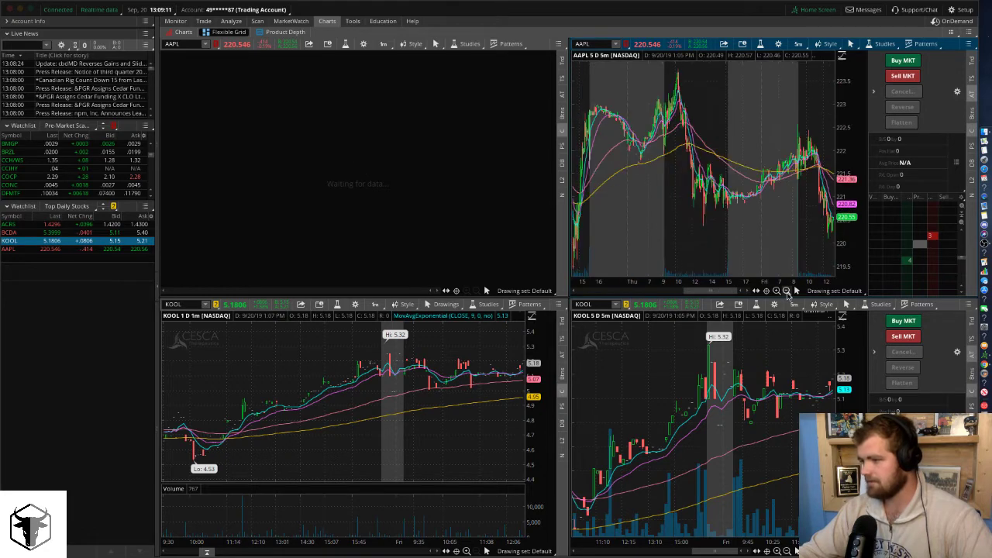
pyautogui.click(786, 291)
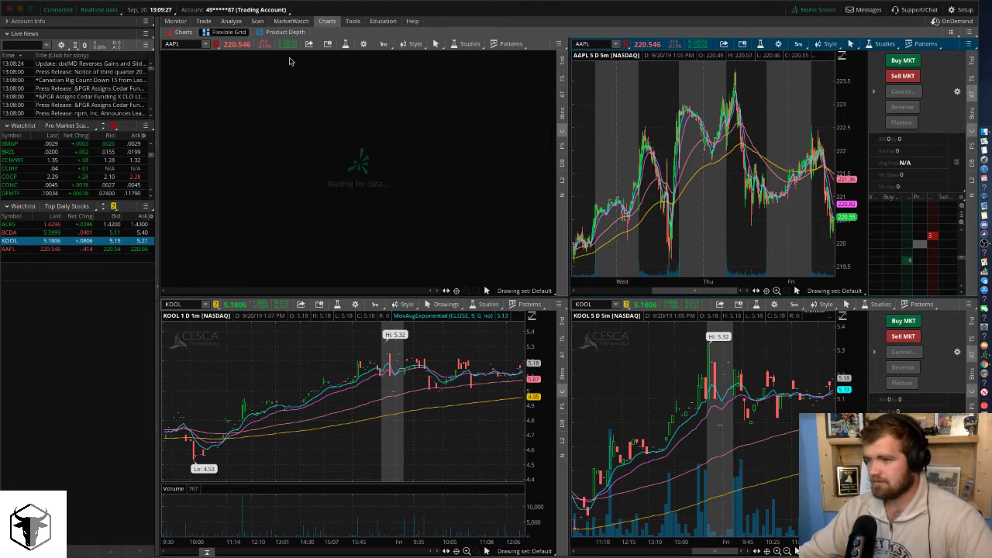
# Set the top-left AAPL chart to 1m and zoom KOOL's 5-minute chart out to Mon–Thu.
pyautogui.click(385, 46)
pyautogui.click(384, 76)
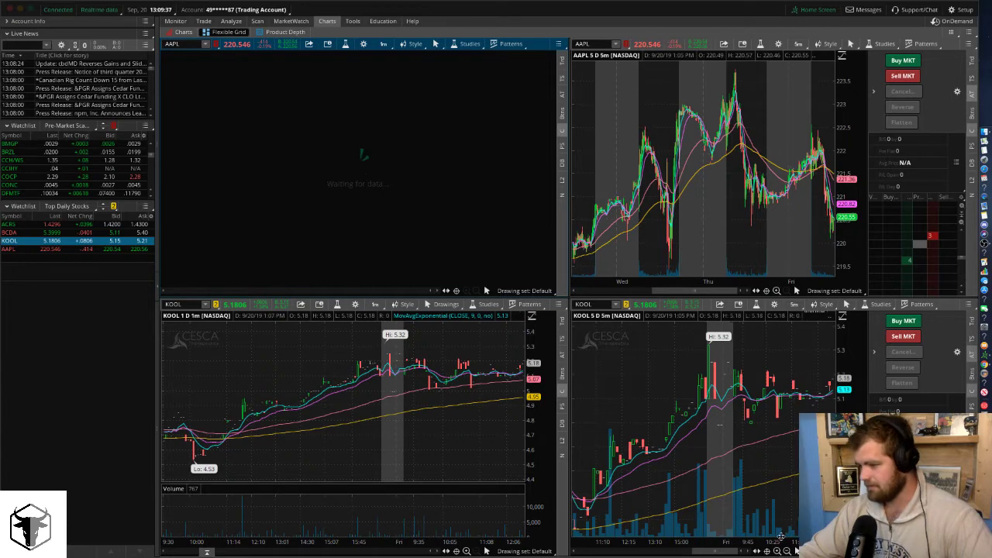
pyautogui.click(786, 550)
pyautogui.click(786, 550)
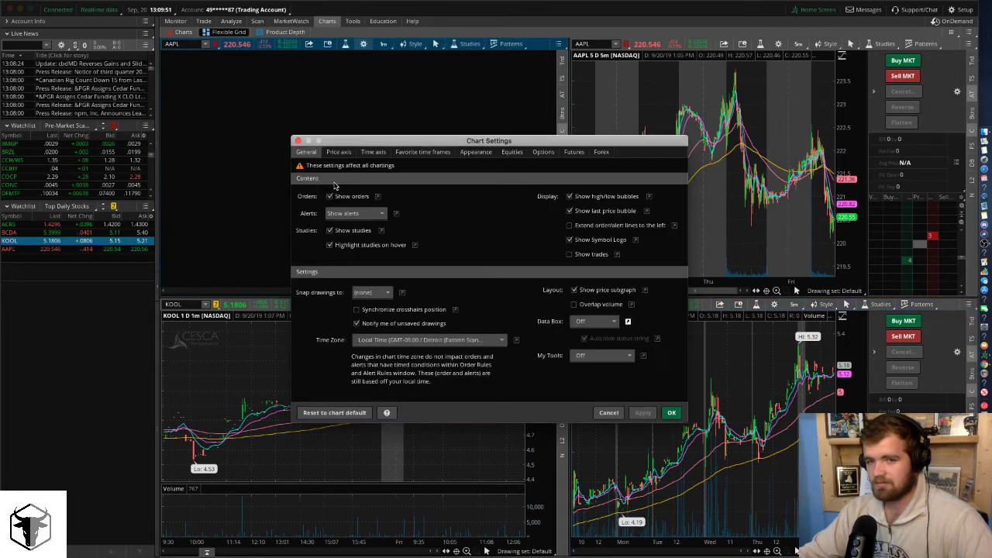
# In Chart Settings Appearance, tick Fill up and choose a dark Background swatch.
pyautogui.moveTo(391, 140); pyautogui.dragTo(417, 51)
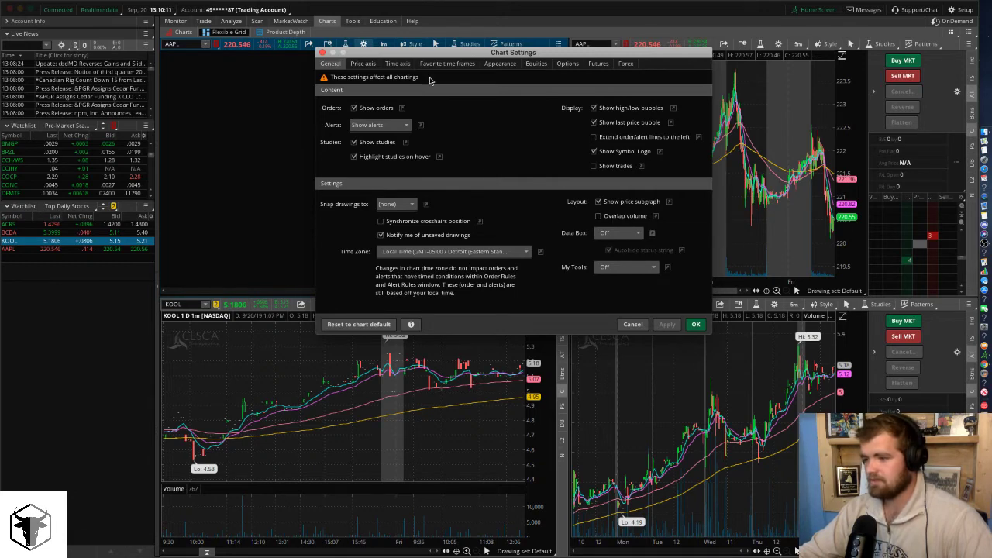
pyautogui.click(500, 66)
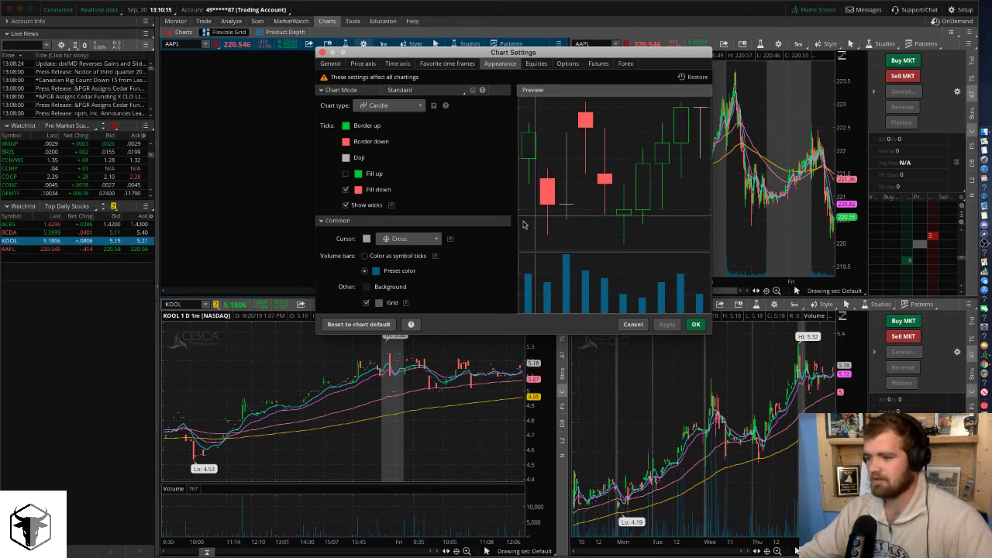
pyautogui.click(345, 174)
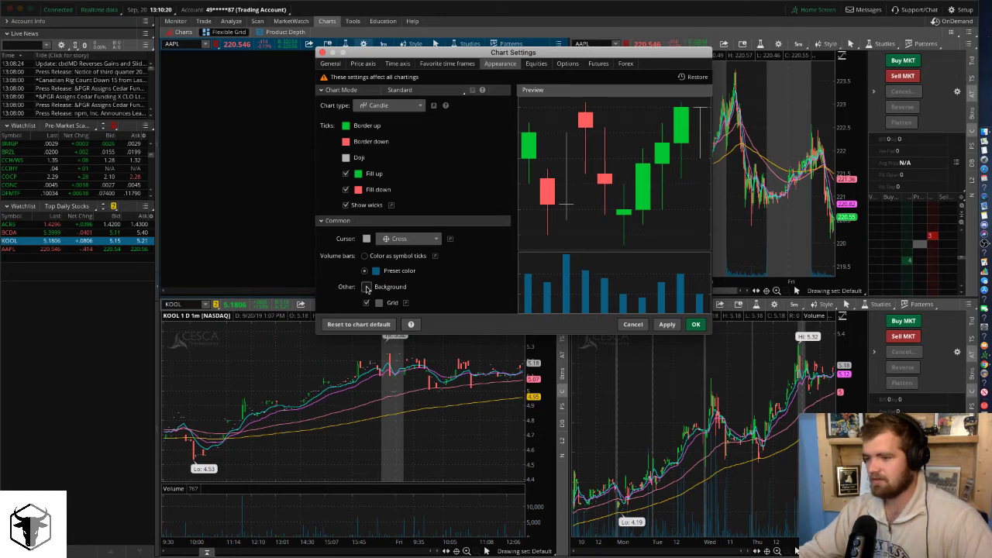
pyautogui.click(366, 287)
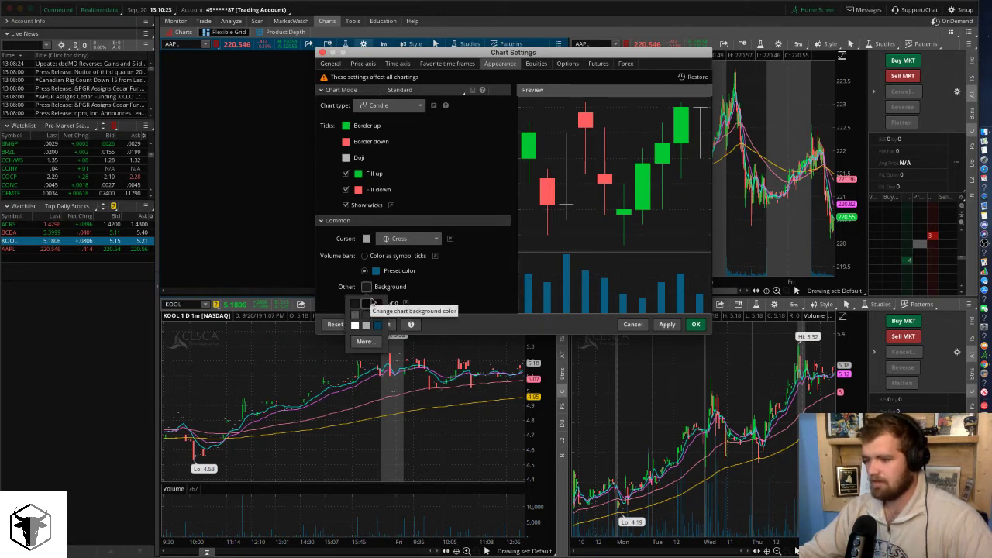
pyautogui.click(366, 304)
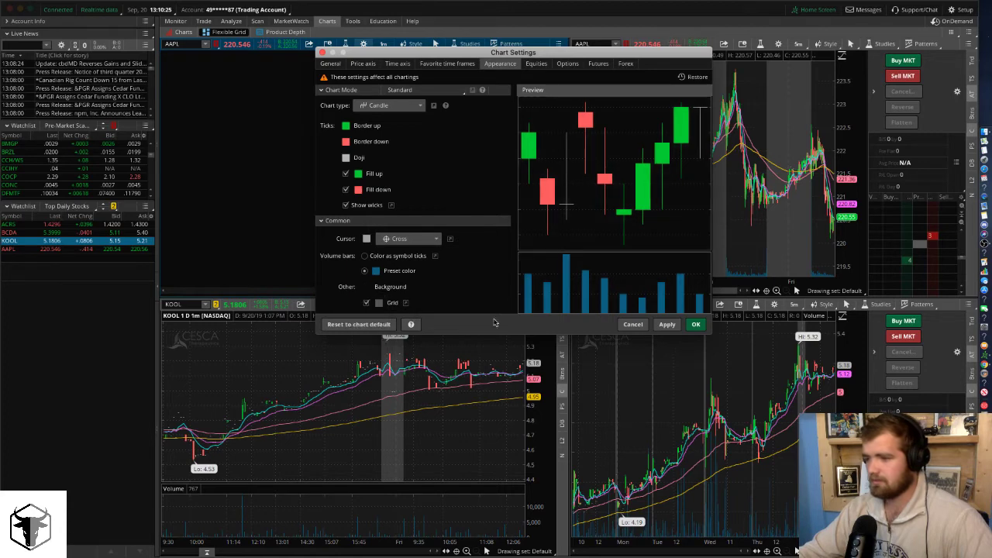
pyautogui.click(695, 324)
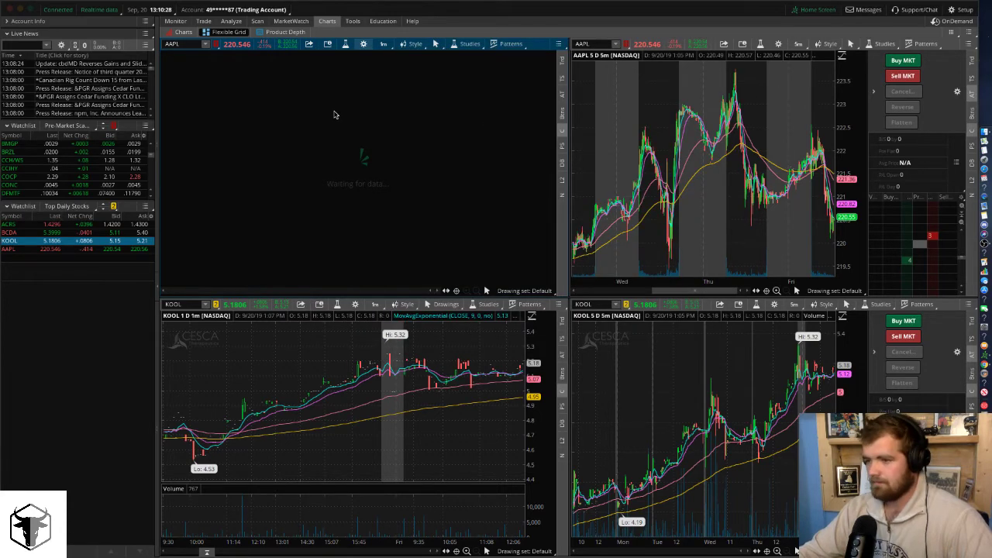
# Switch the top charts to COCP and apply filled up-candles on a dark background.
pyautogui.click(17, 178)
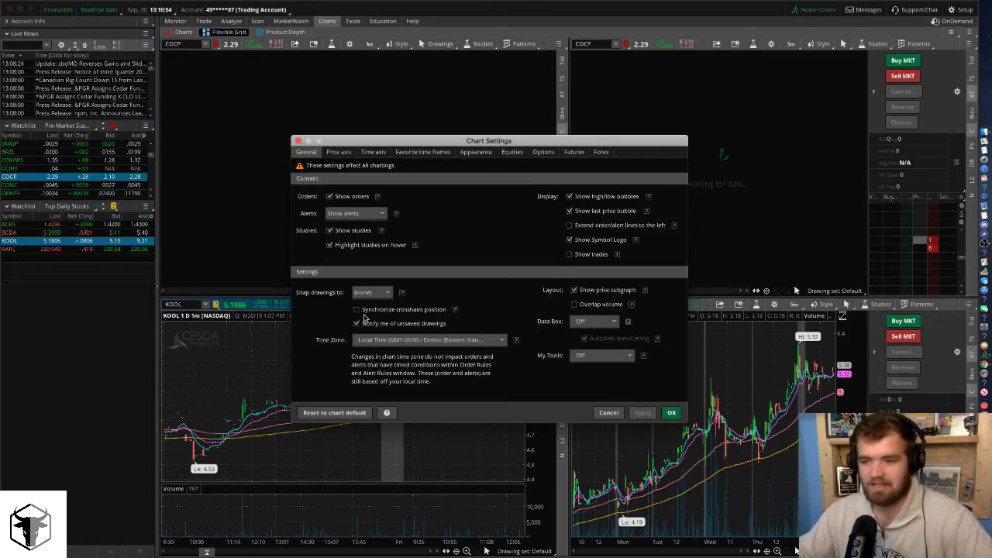
pyautogui.click(474, 153)
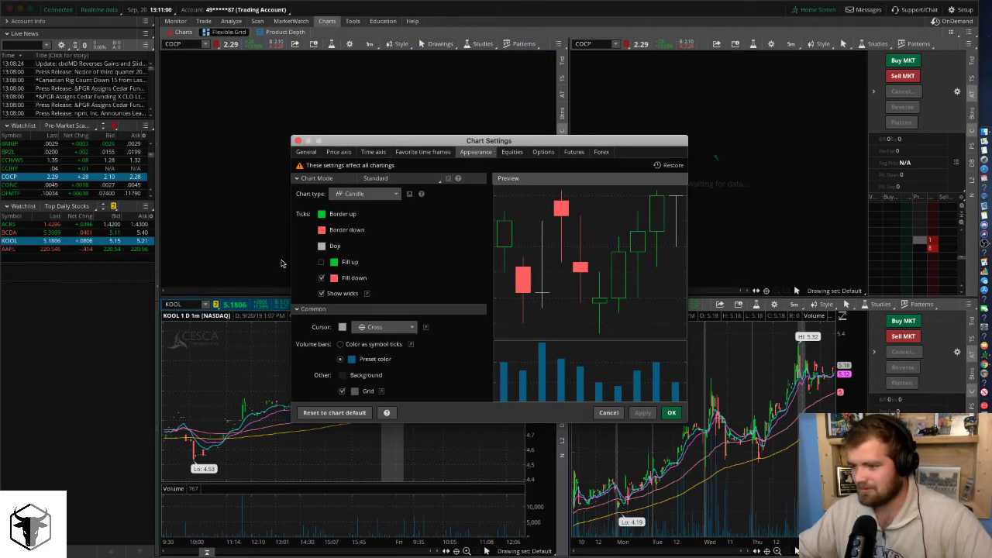
pyautogui.click(321, 264)
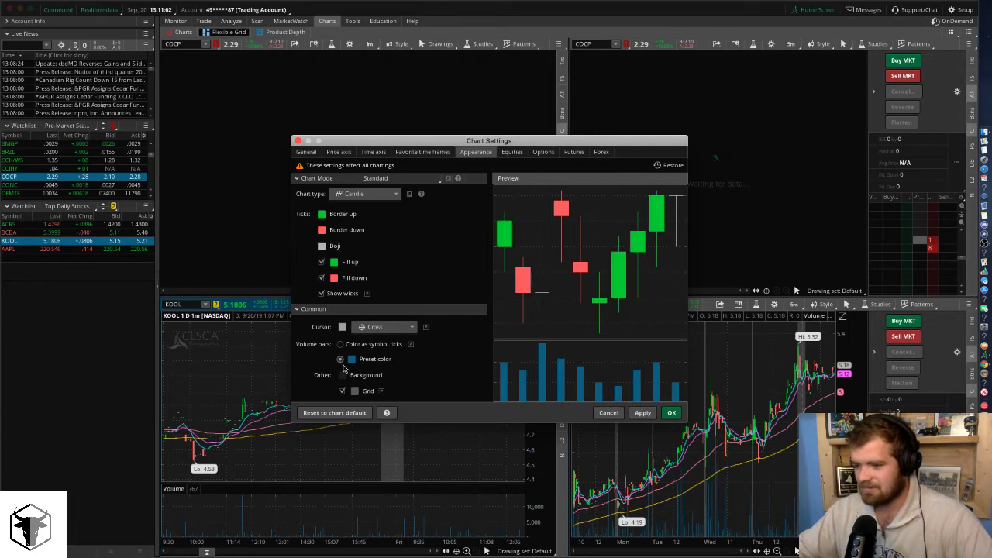
pyautogui.click(341, 374)
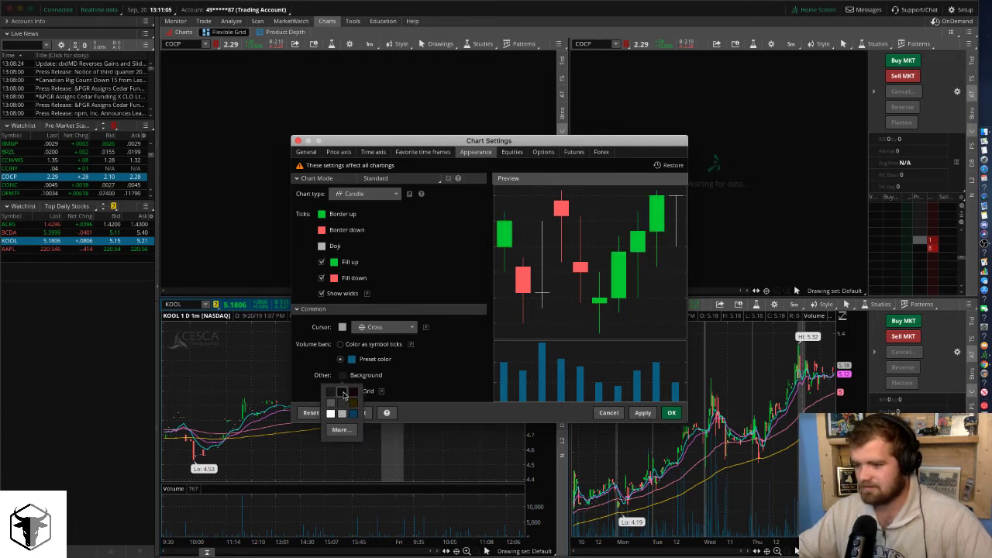
pyautogui.click(346, 396)
pyautogui.click(672, 412)
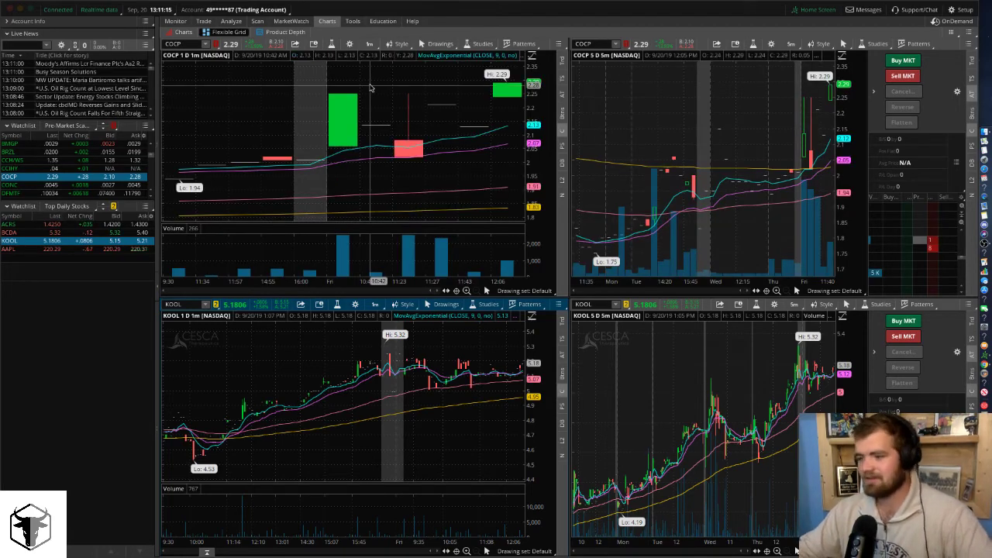
# From the gear icon, give the charts filled up-candles and a darker background.
pyautogui.click(773, 44)
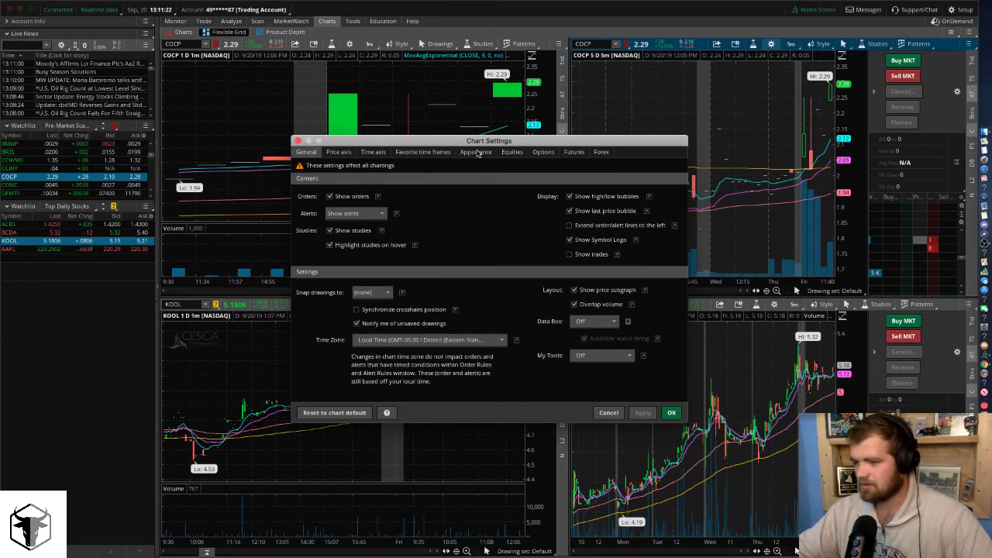
pyautogui.click(477, 152)
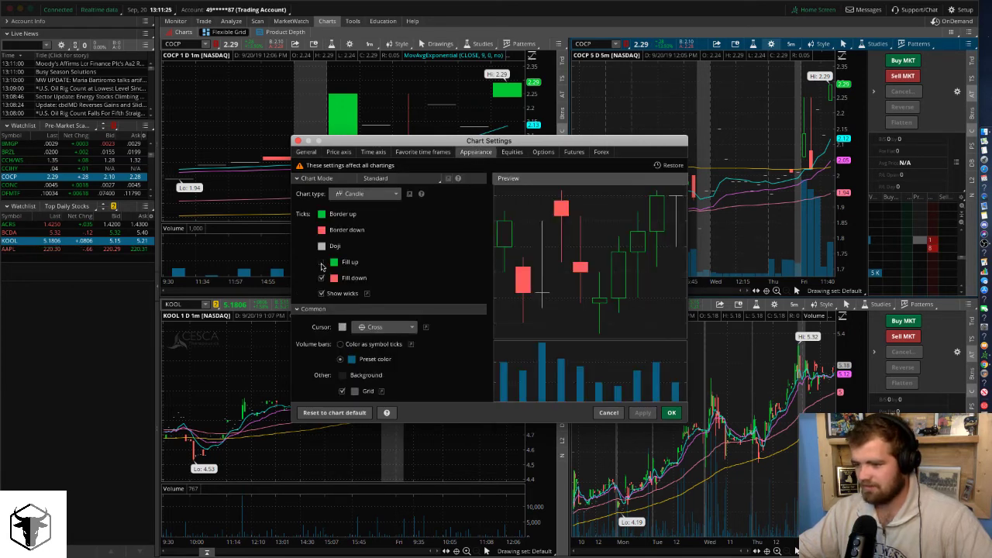
pyautogui.click(321, 263)
pyautogui.click(342, 375)
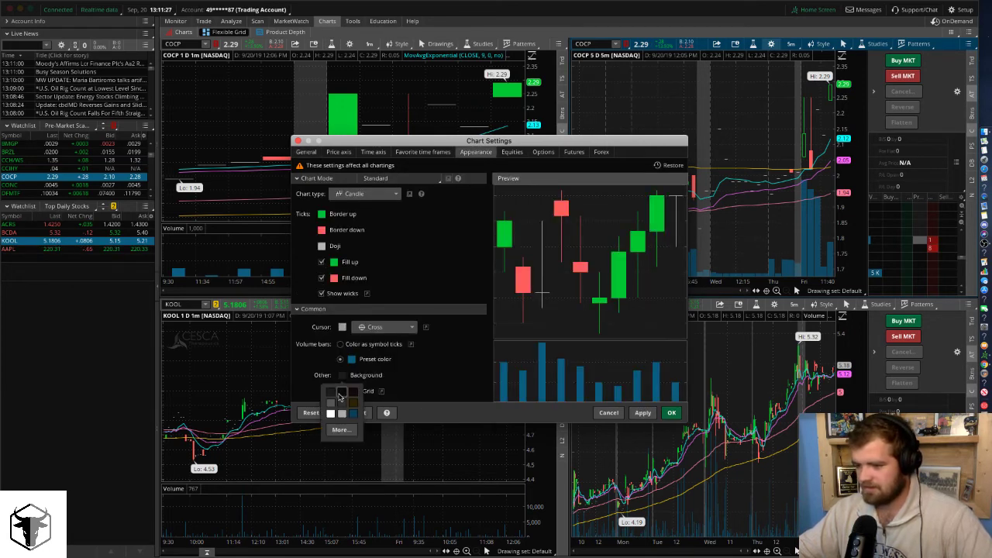
pyautogui.click(341, 395)
pyautogui.click(671, 413)
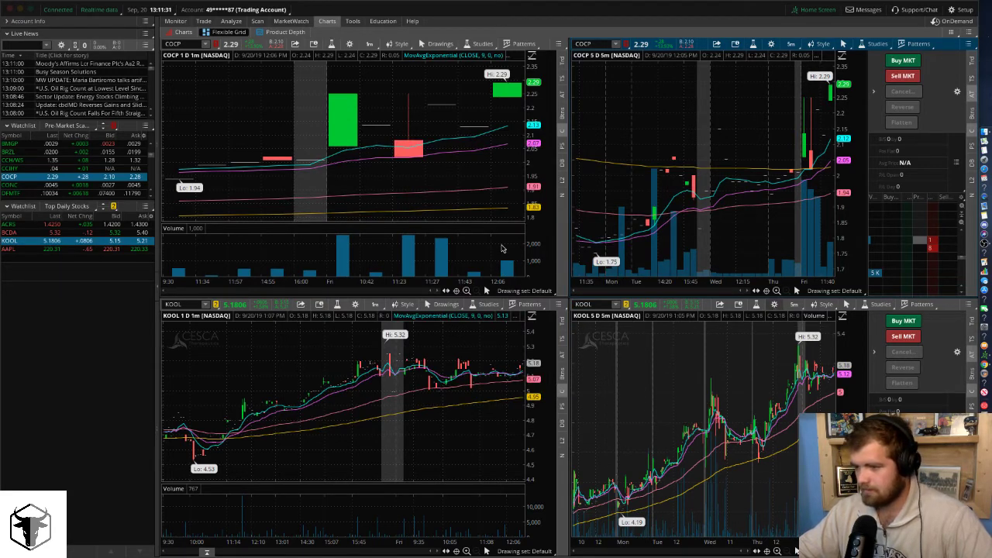
# Reopen chart settings and reapply the dark background and filled up-candles.
pyautogui.moveTo(436, 4)
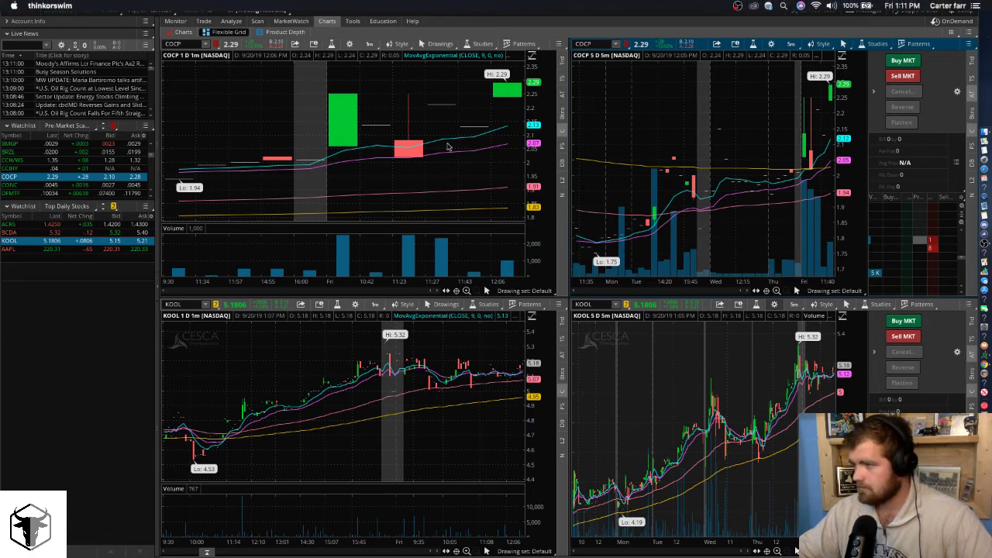
pyautogui.click(773, 309)
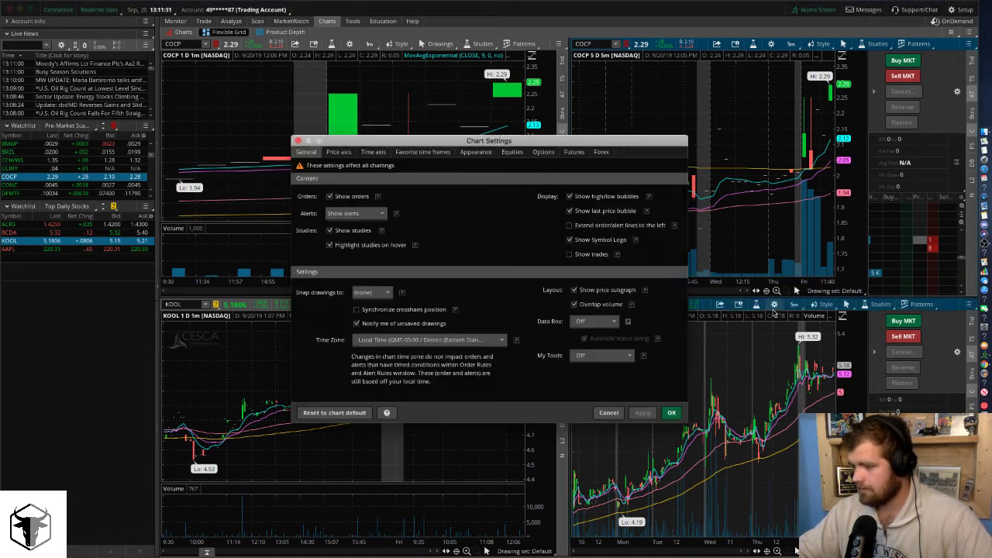
pyautogui.click(475, 151)
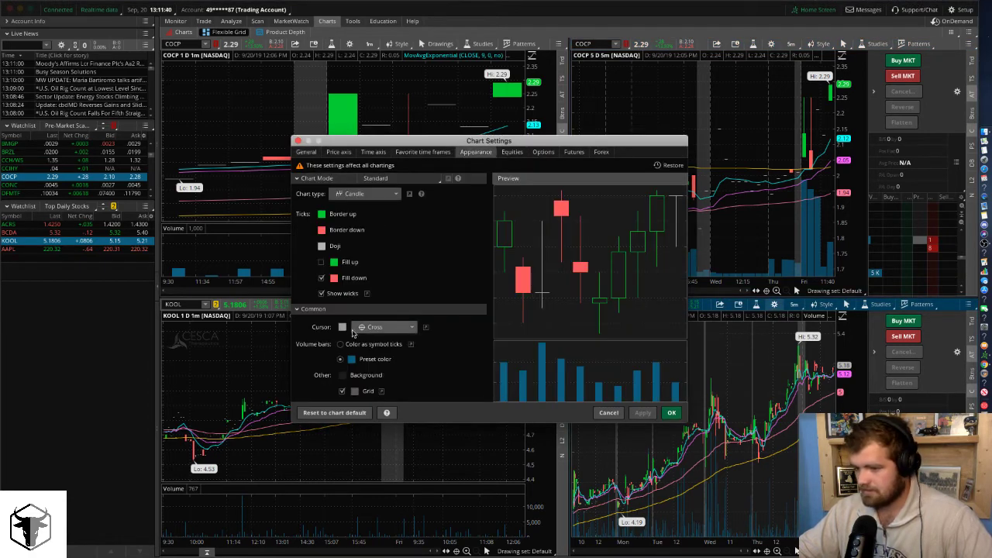
pyautogui.click(343, 374)
pyautogui.click(341, 391)
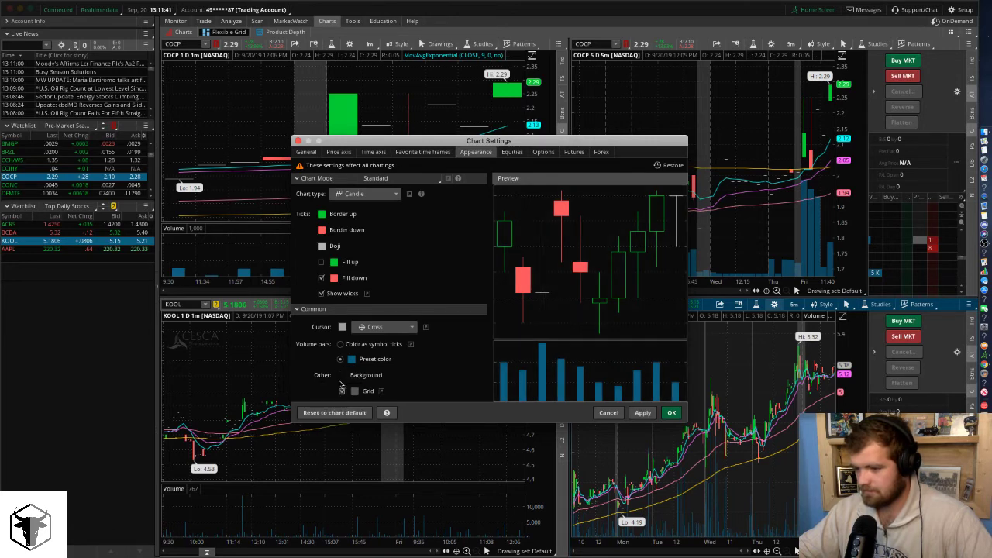
pyautogui.click(324, 263)
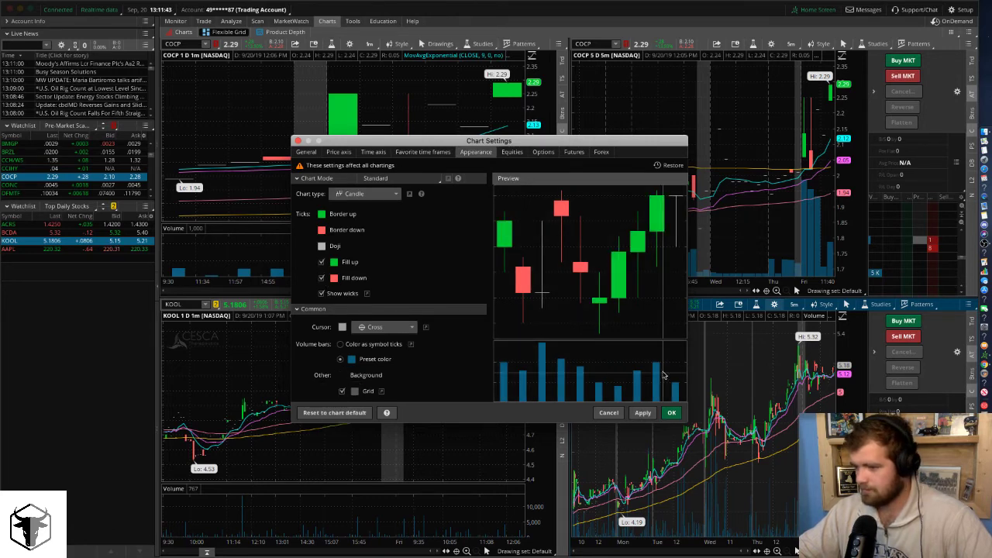
pyautogui.click(671, 412)
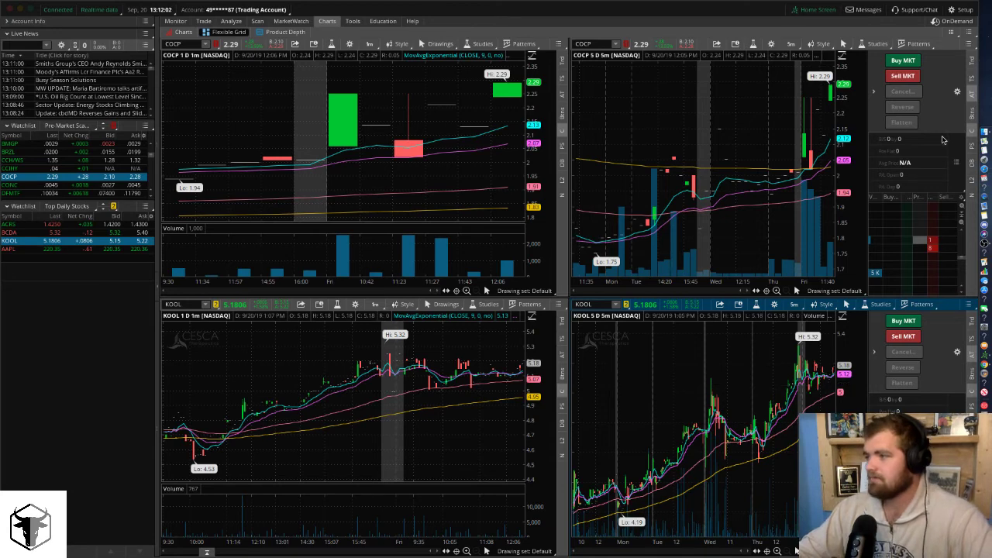
# Save the four-chart layout as workspace 'Day trader 222'.
pyautogui.click(953, 12)
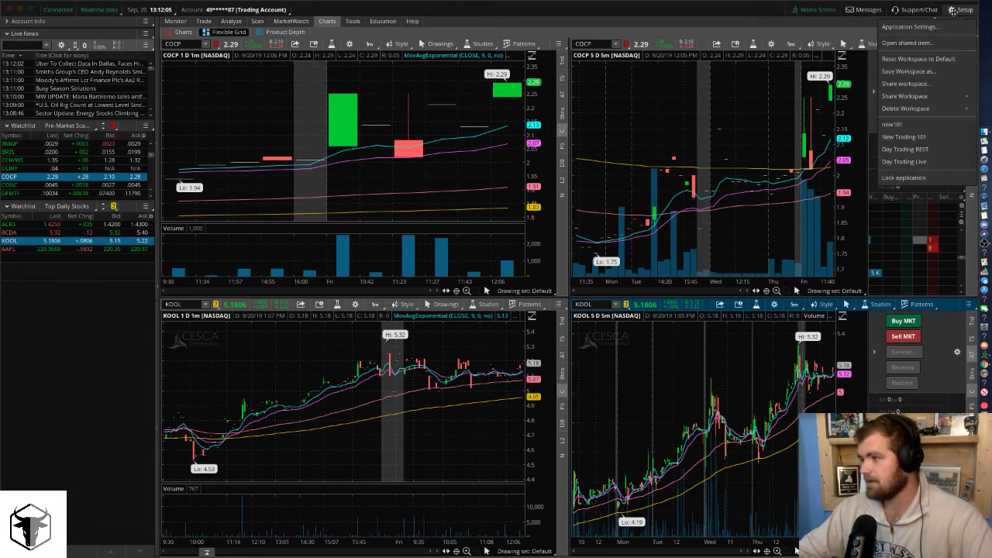
pyautogui.click(937, 71)
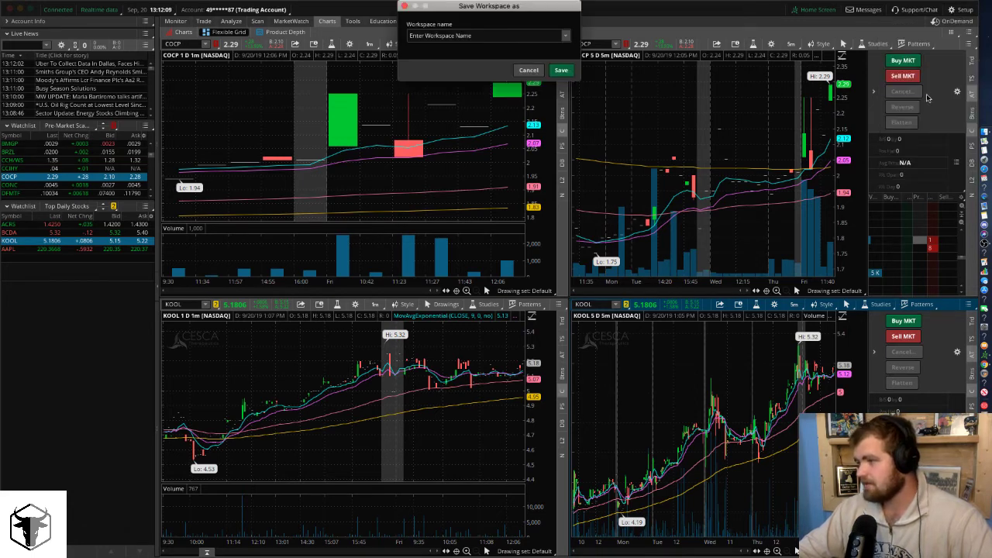
pyautogui.write('Da')
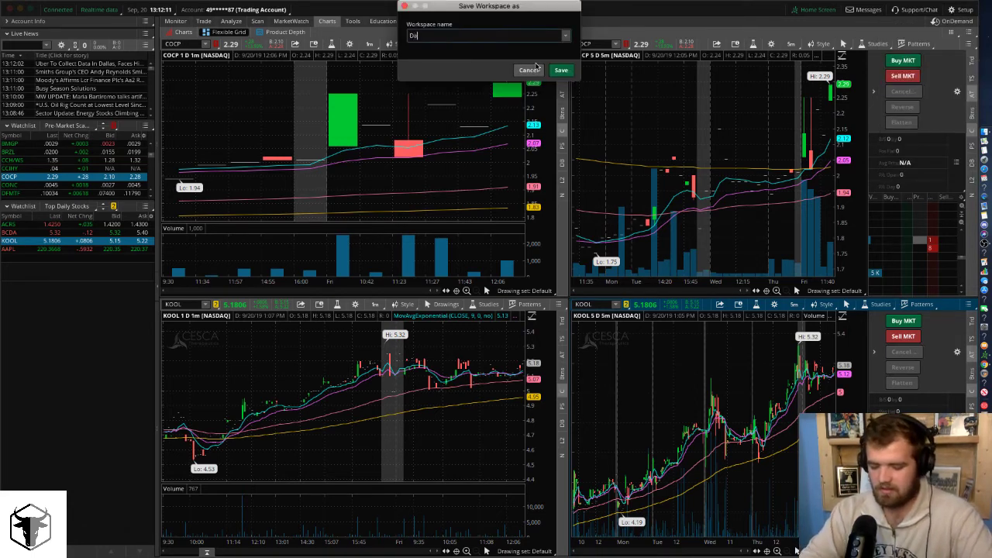
pyautogui.write('y trader ')
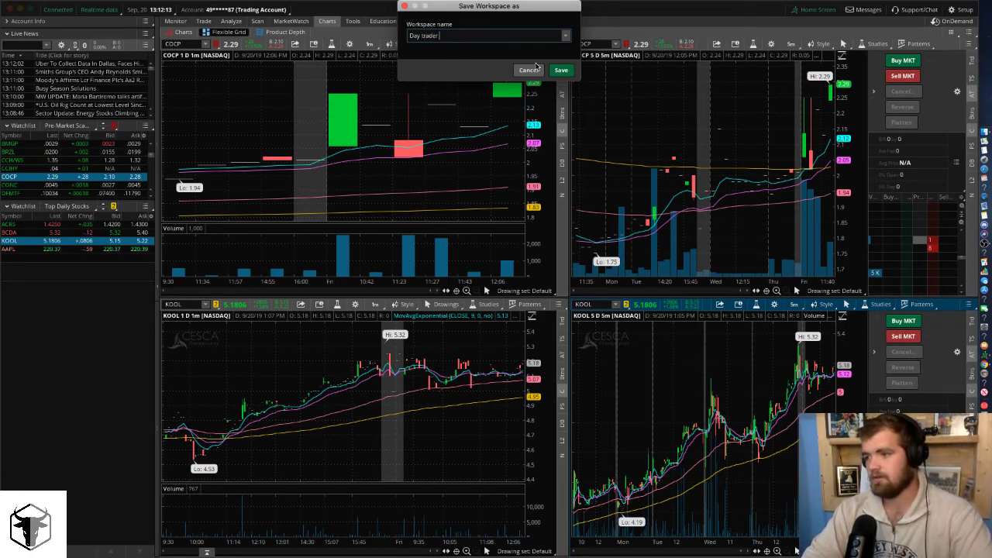
pyautogui.write('222')
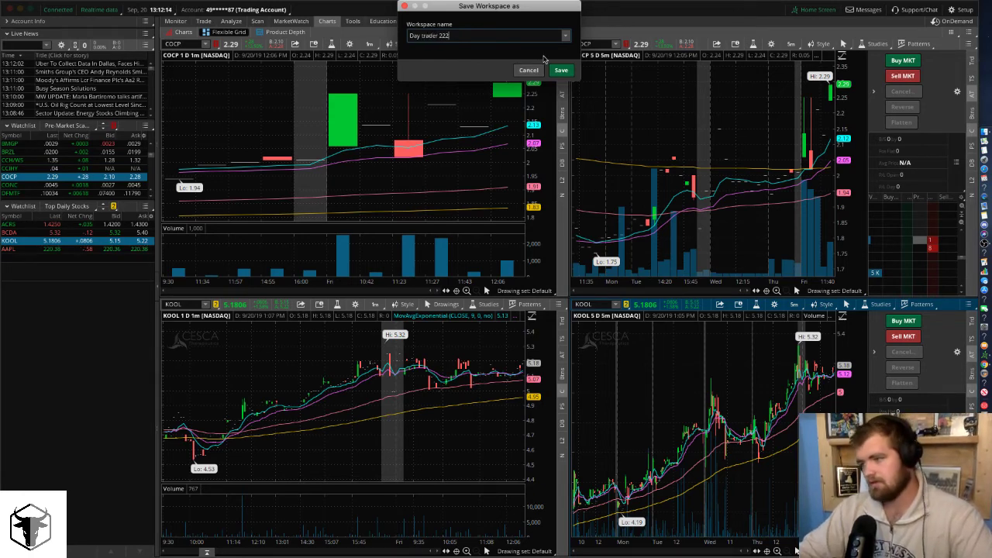
pyautogui.click(561, 70)
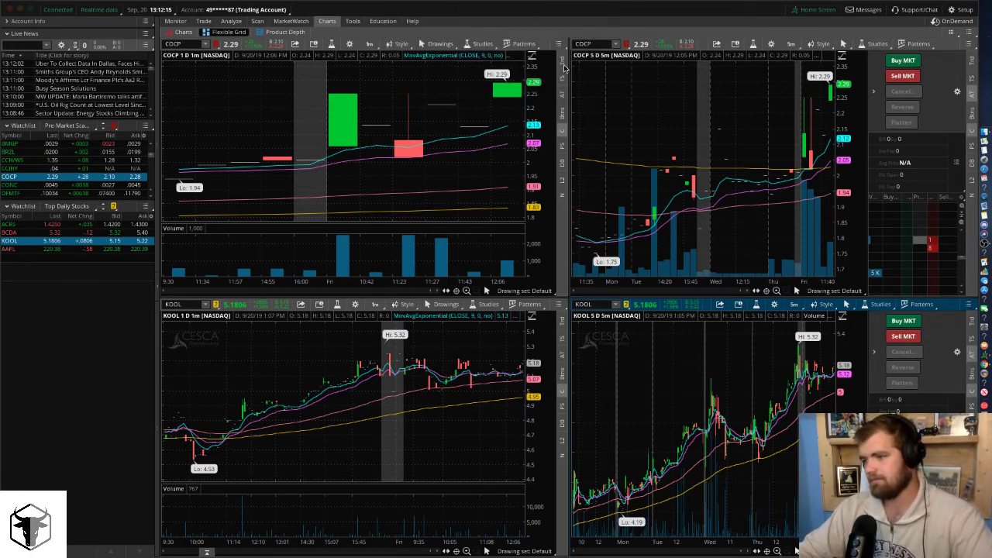
# Confirm 'Day trader 222' is listed in the Setup workspace menu, then close it.
pyautogui.click(962, 9)
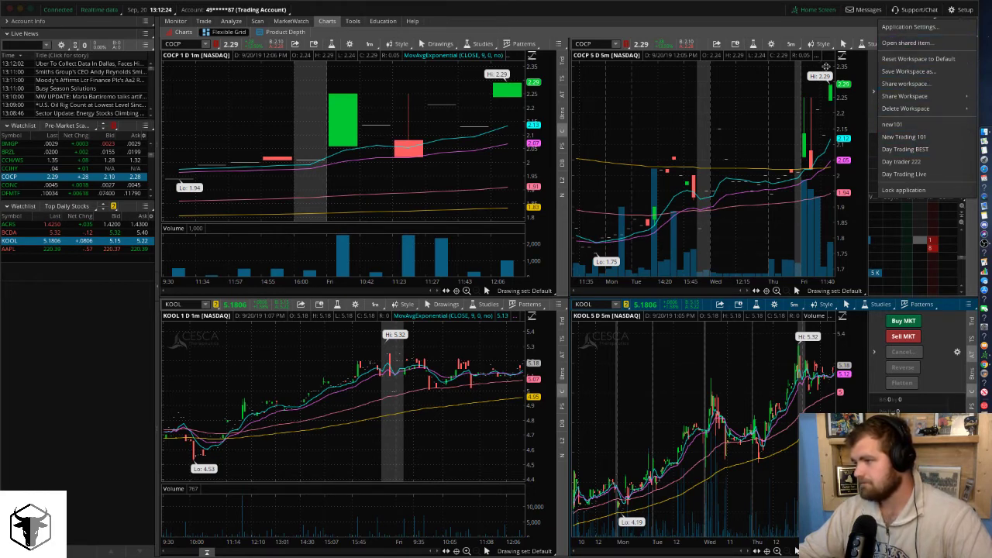
pyautogui.moveTo(912, 96)
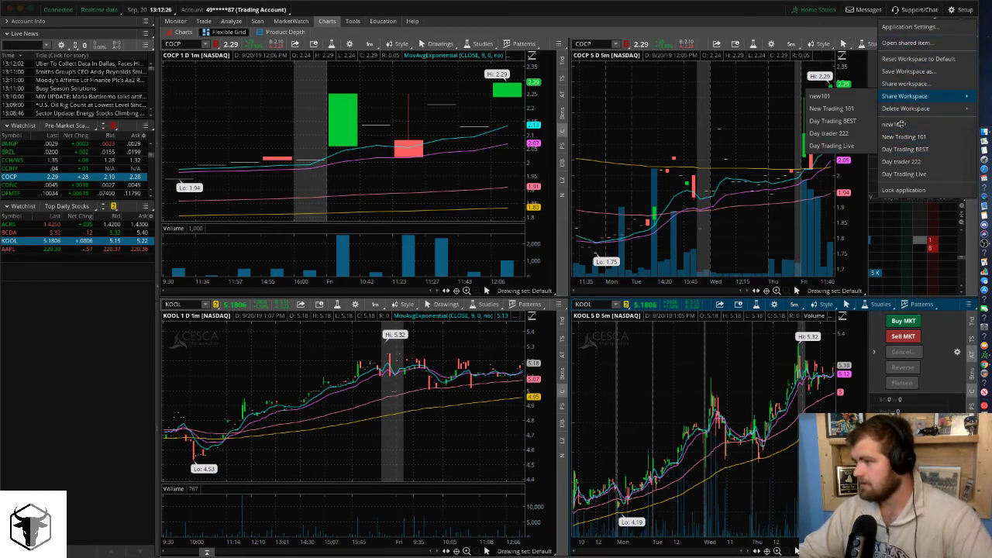
pyautogui.click(685, 9)
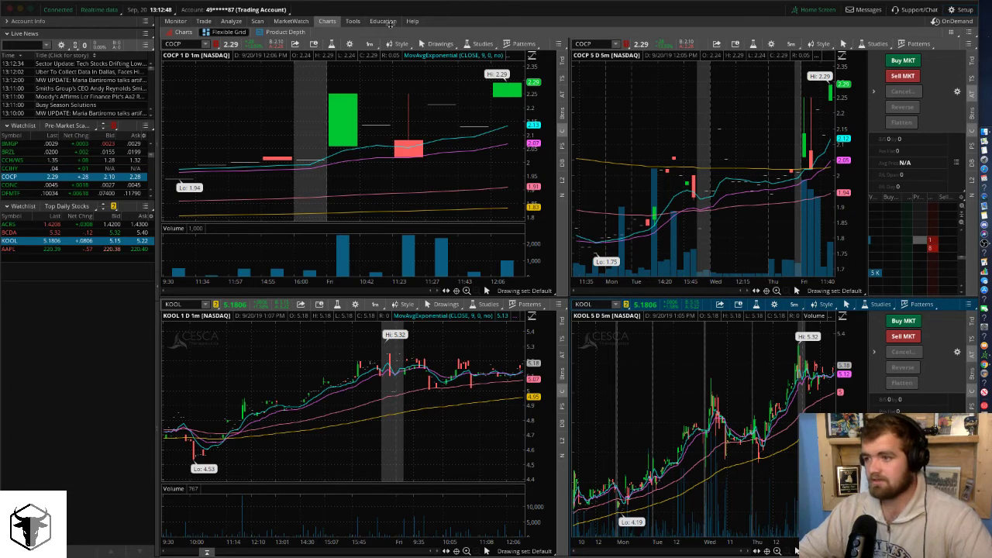
# Open Tools > myTrade and accept its disclosure with 'Do not show this message again' ticked.
pyautogui.click(357, 22)
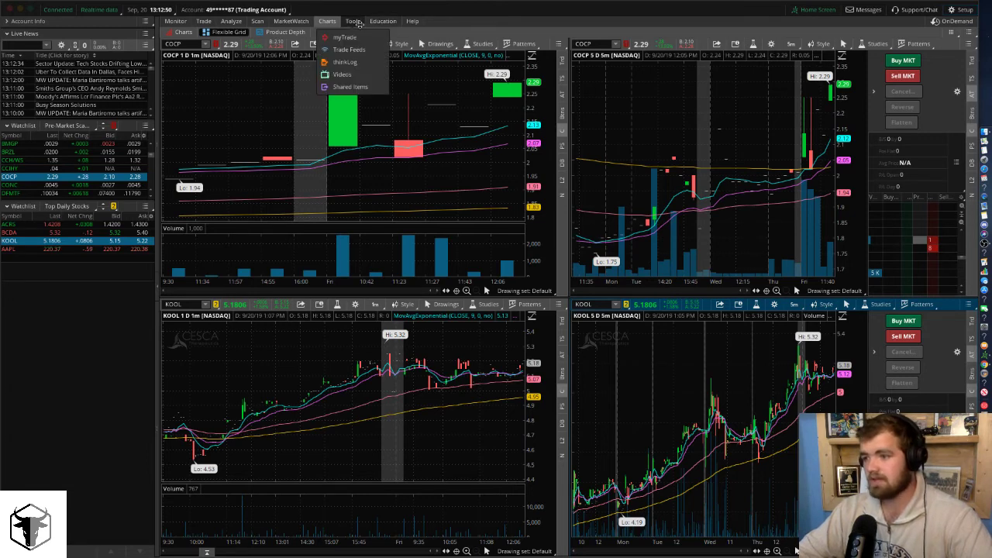
pyautogui.click(348, 38)
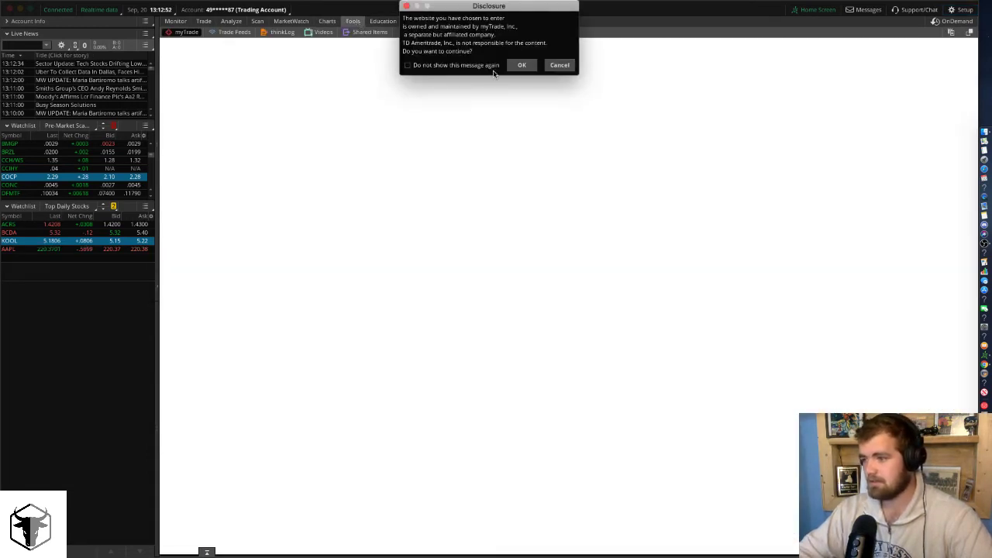
pyautogui.click(493, 67)
pyautogui.click(517, 65)
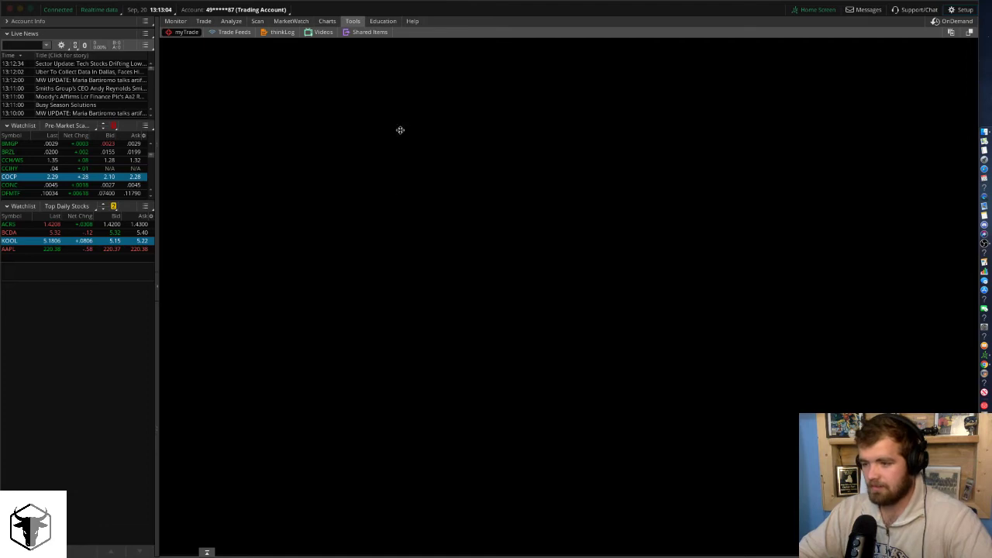
# Switch to the Education Learning Center and scroll its overview down and back up.
pyautogui.click(385, 22)
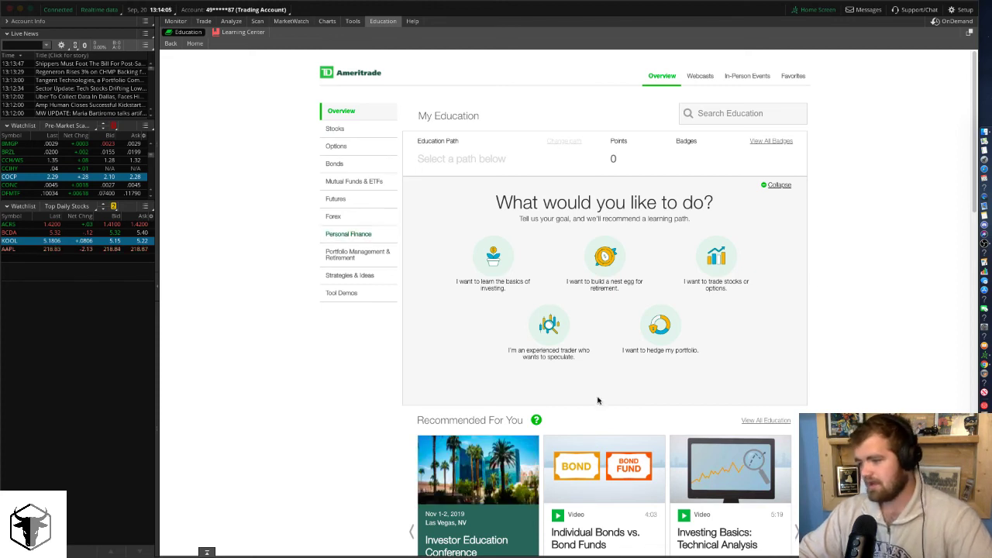
pyautogui.scroll(-1, 596, 425)
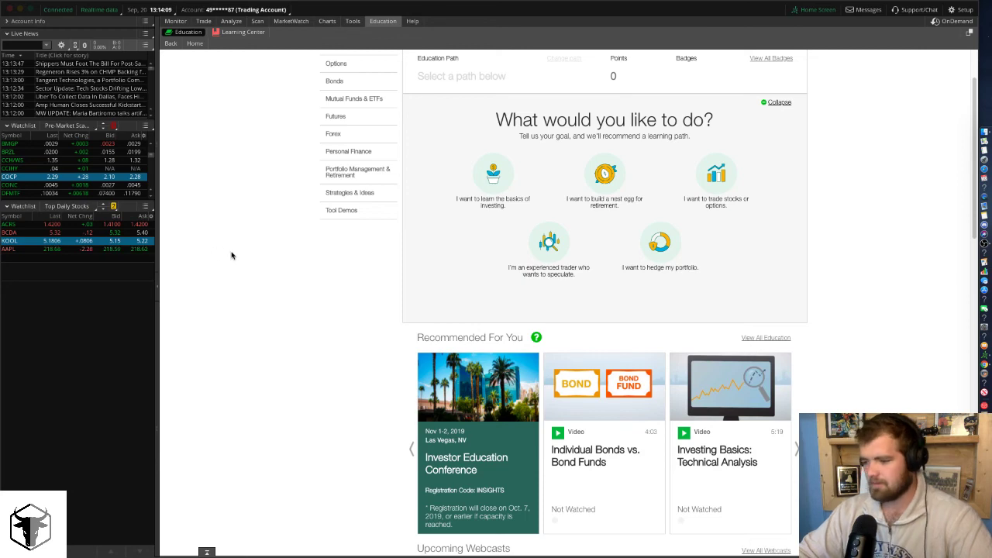
pyautogui.scroll(1, 202, 106)
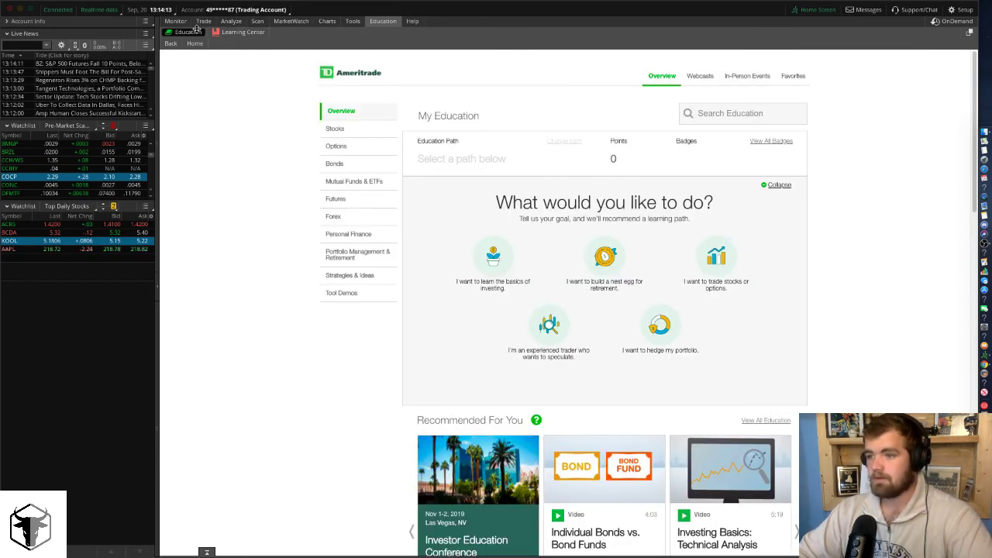
# Return to the Charts page showing the COCP and KOOL grid.
pyautogui.click(327, 21)
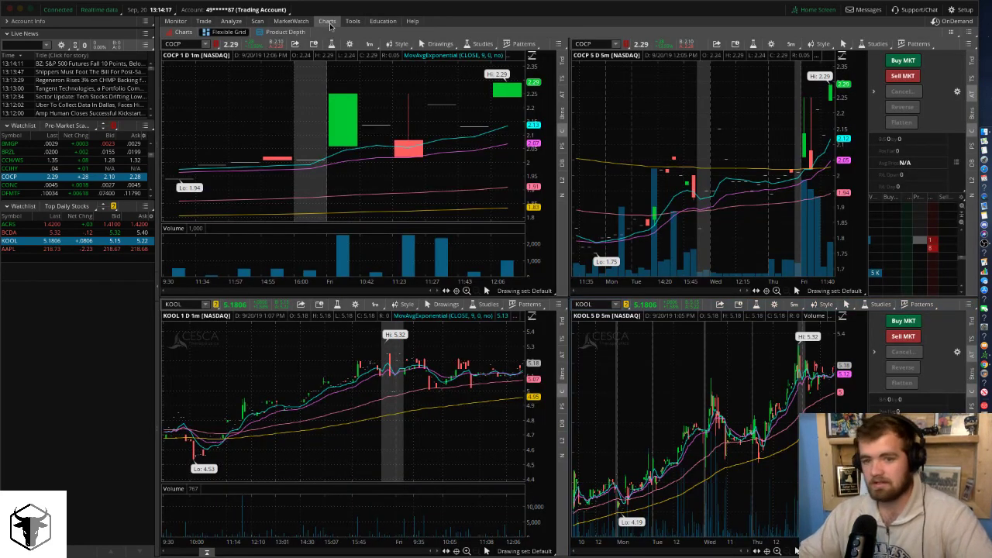